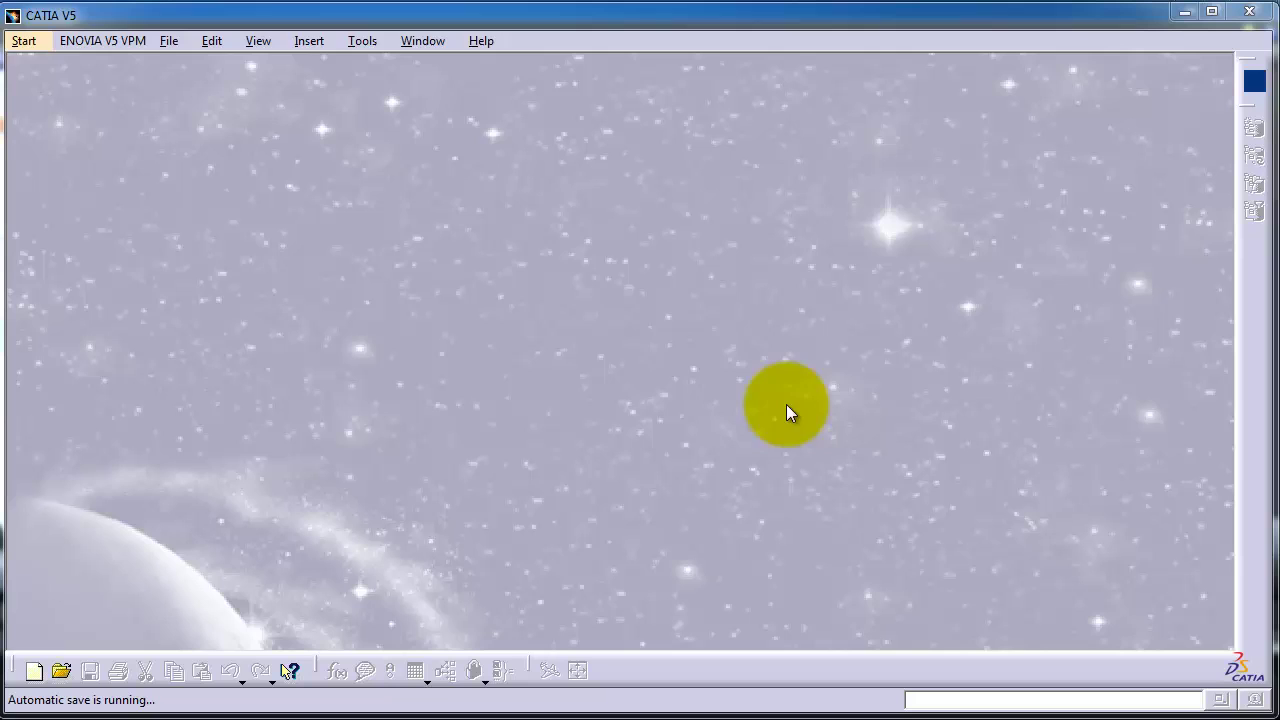
Create a new Part Design part from Start > Mechanical Design > Part Design.
click(23, 40)
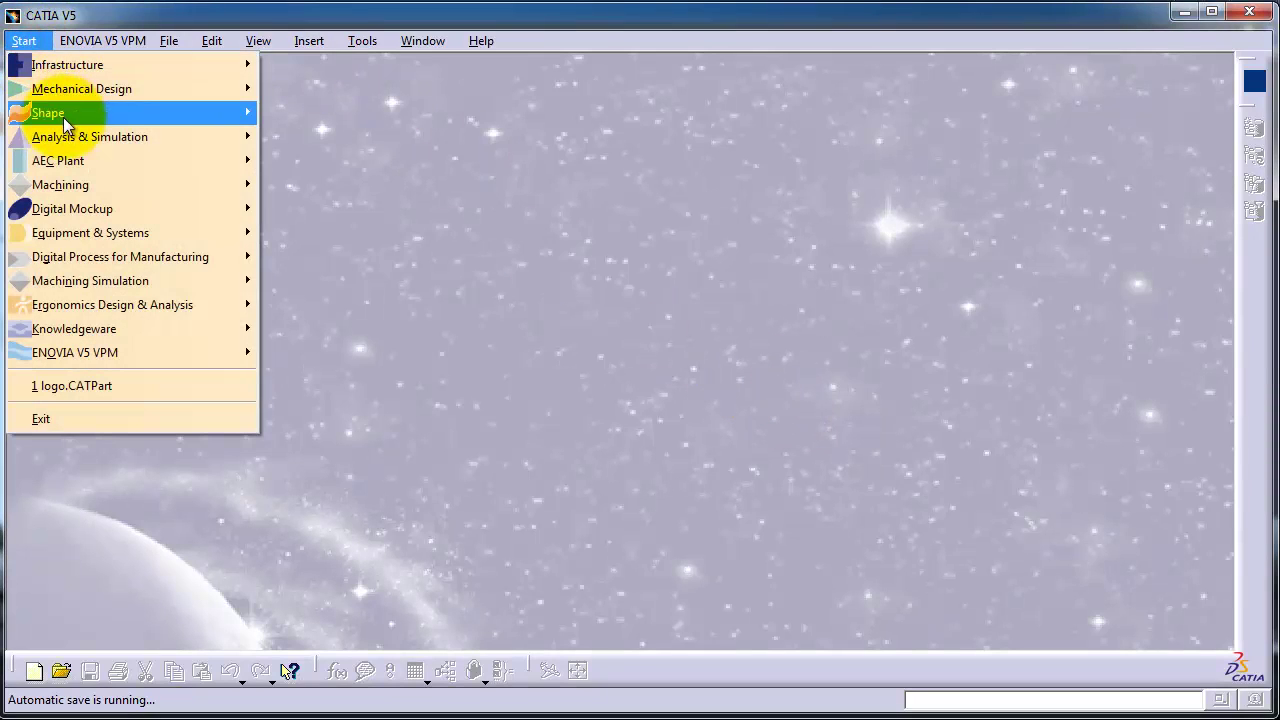
mouse_move(68, 94)
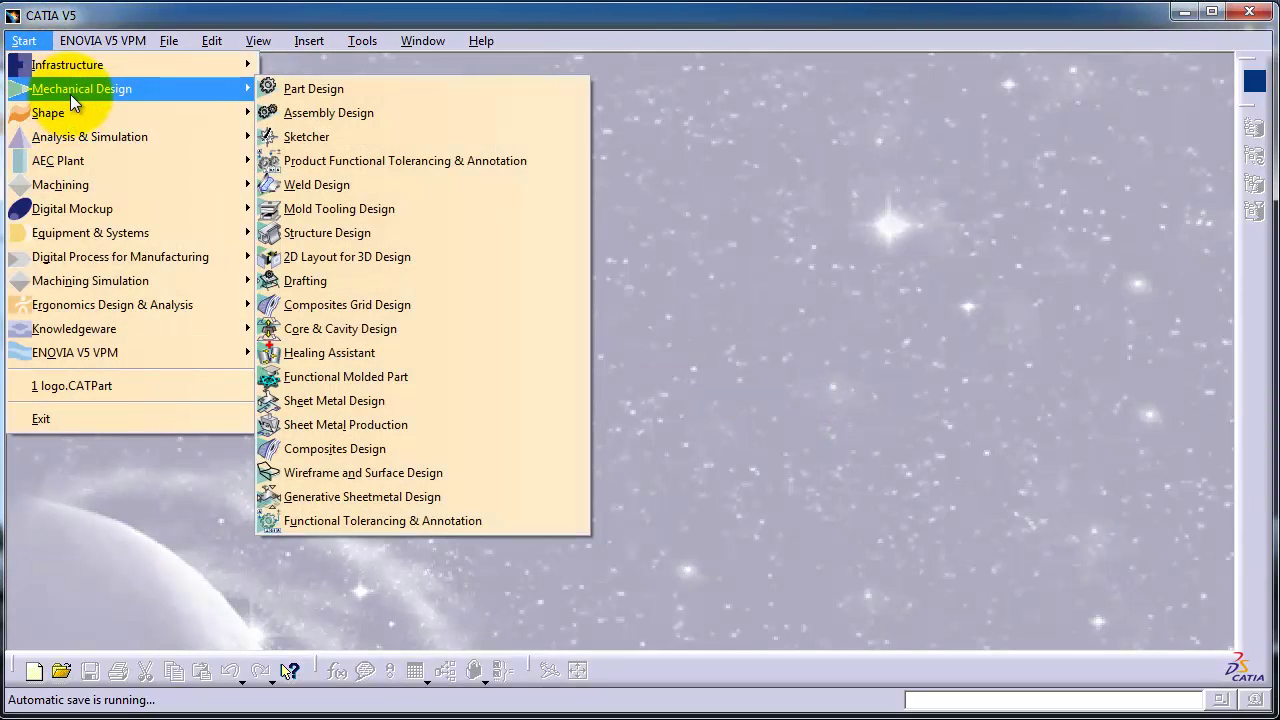
click(299, 92)
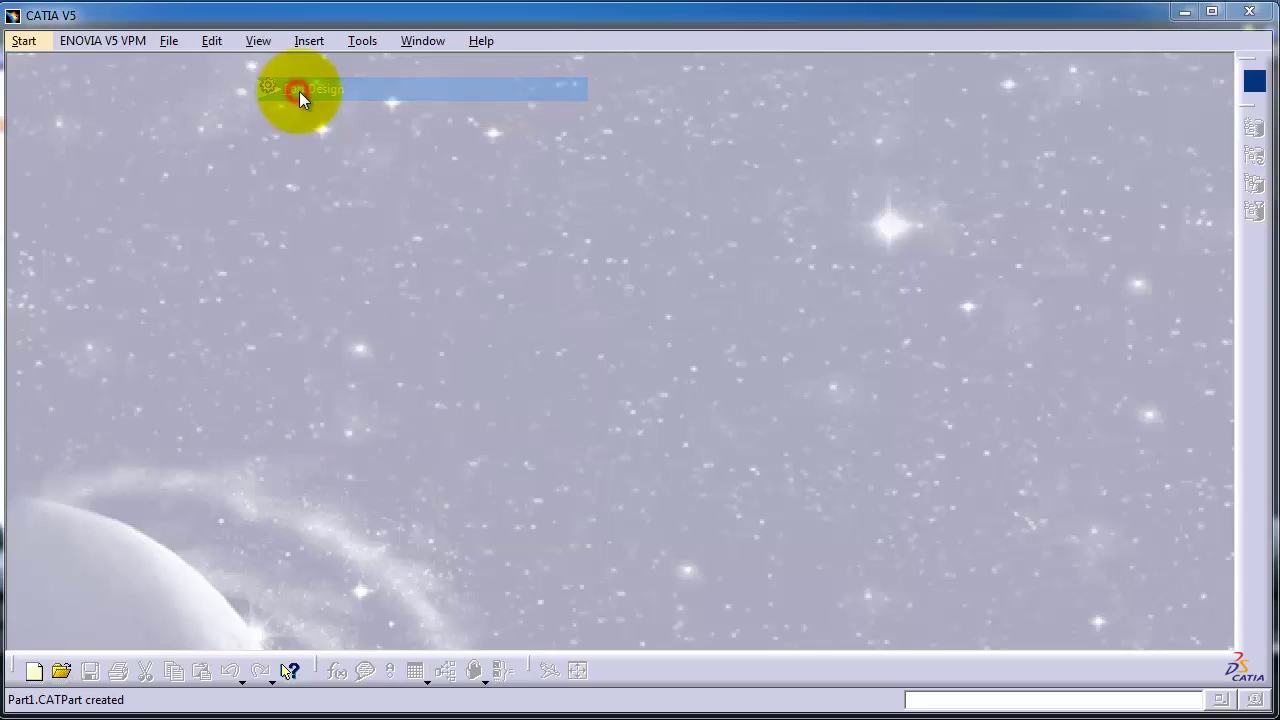
Accept Part1 and draw an origin-centred ellipse in a new sketch on the yz plane.
click(763, 512)
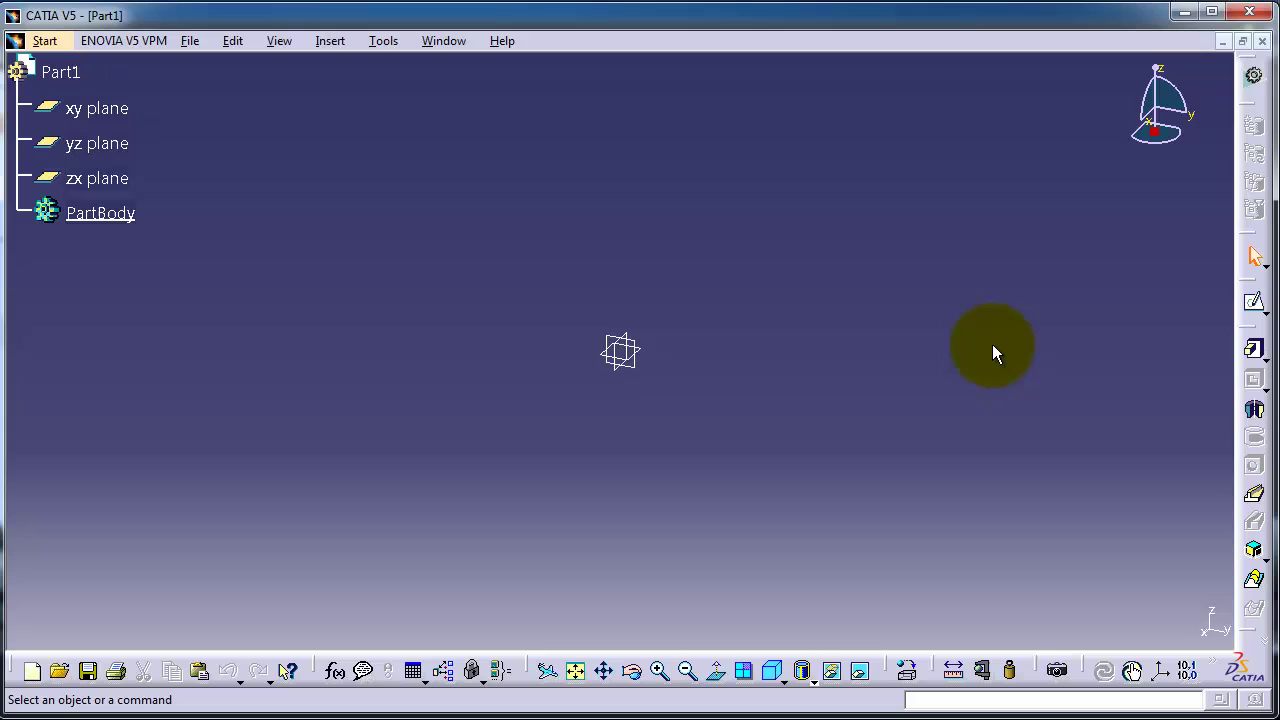
click(1257, 308)
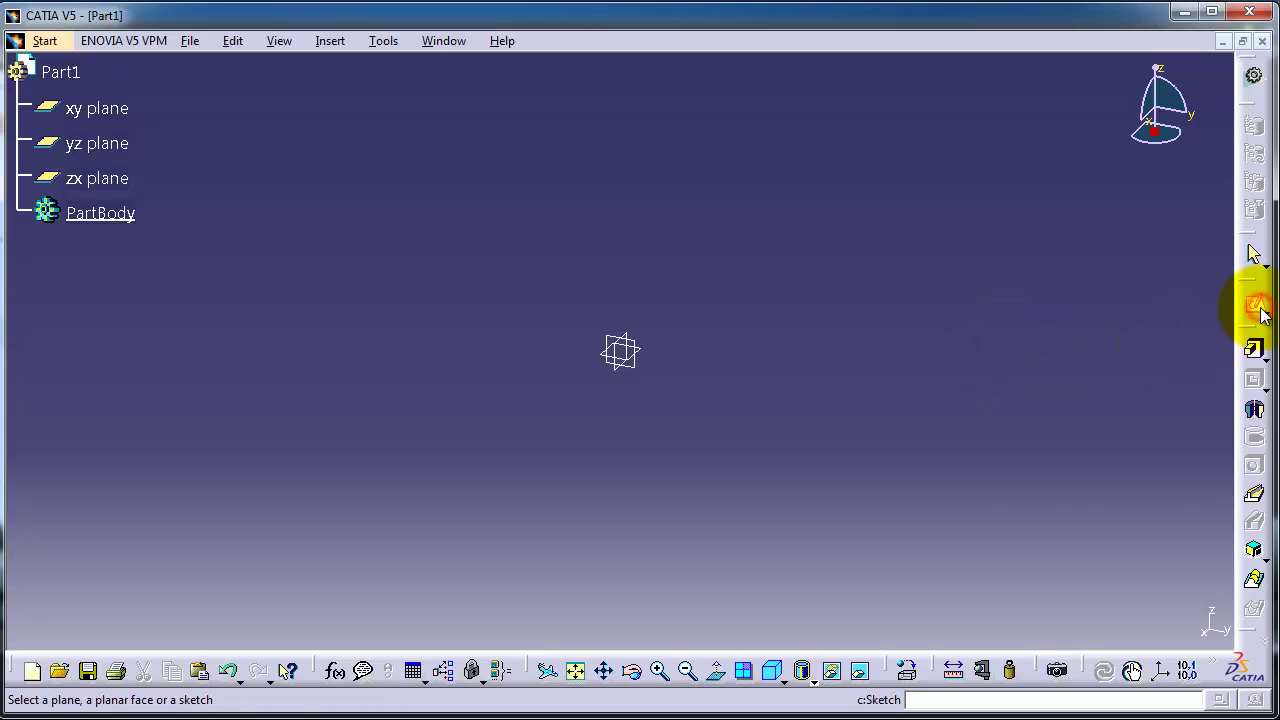
click(645, 351)
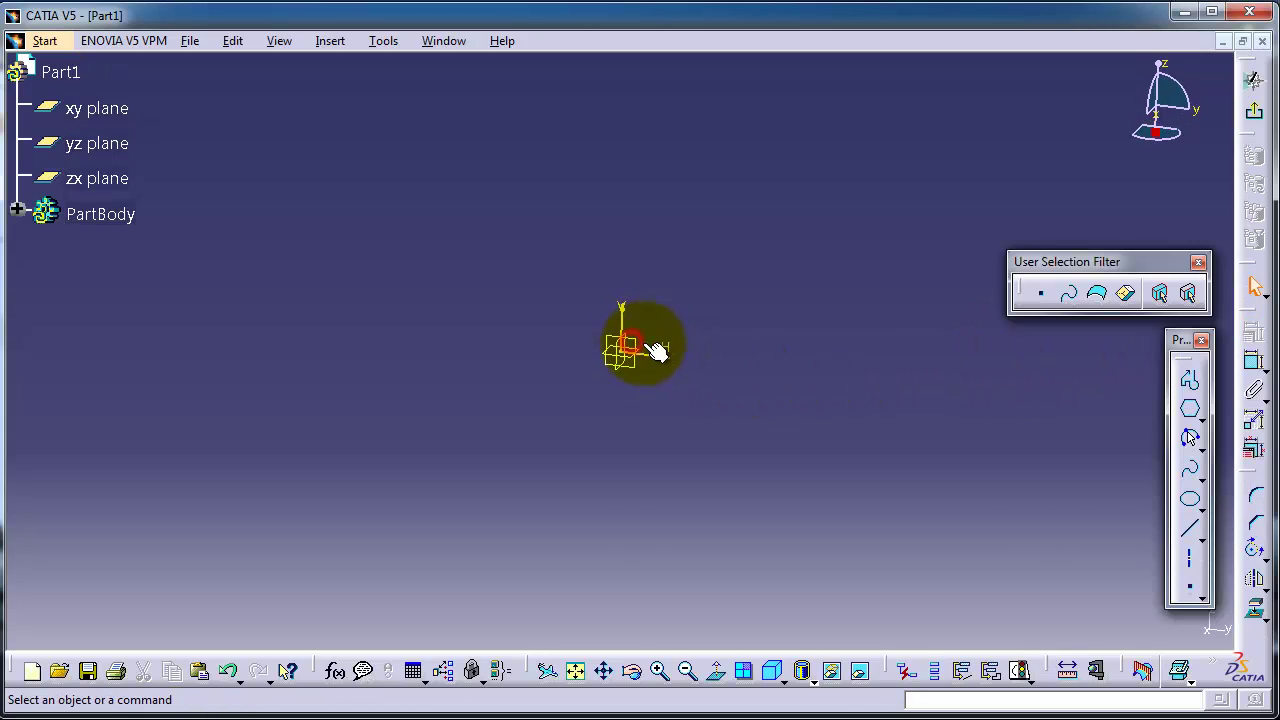
click(1190, 500)
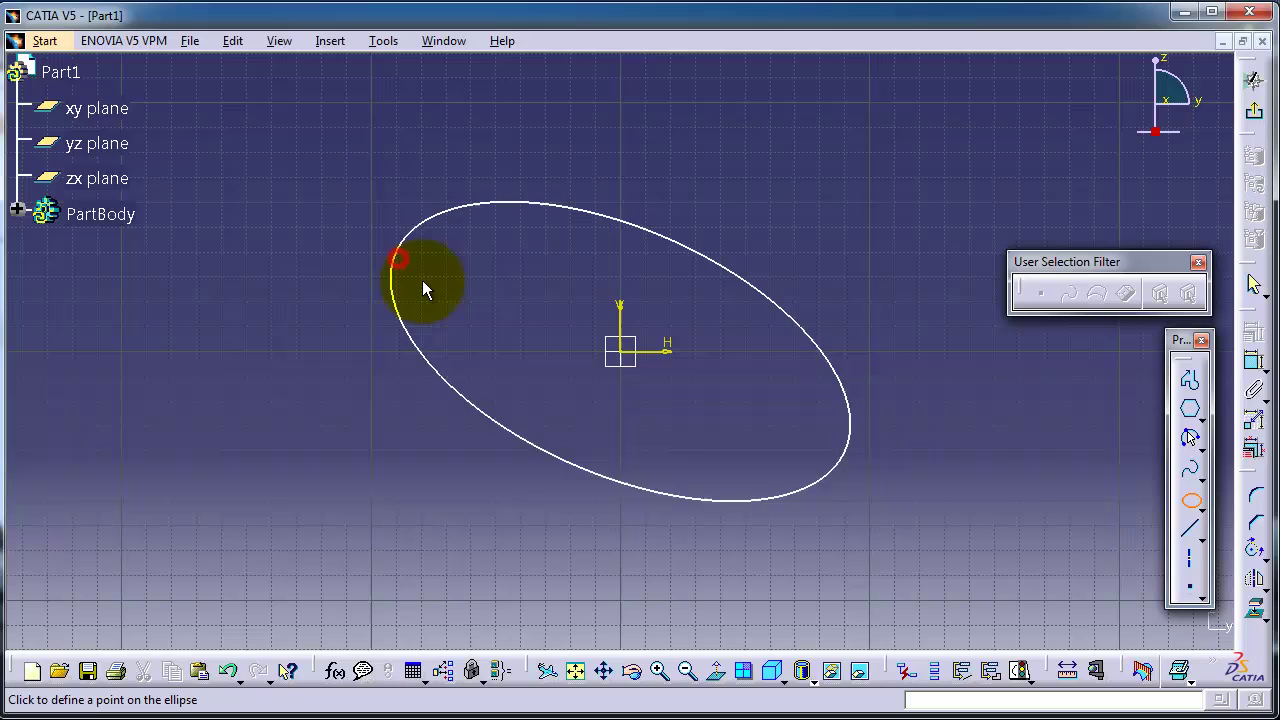
click(652, 217)
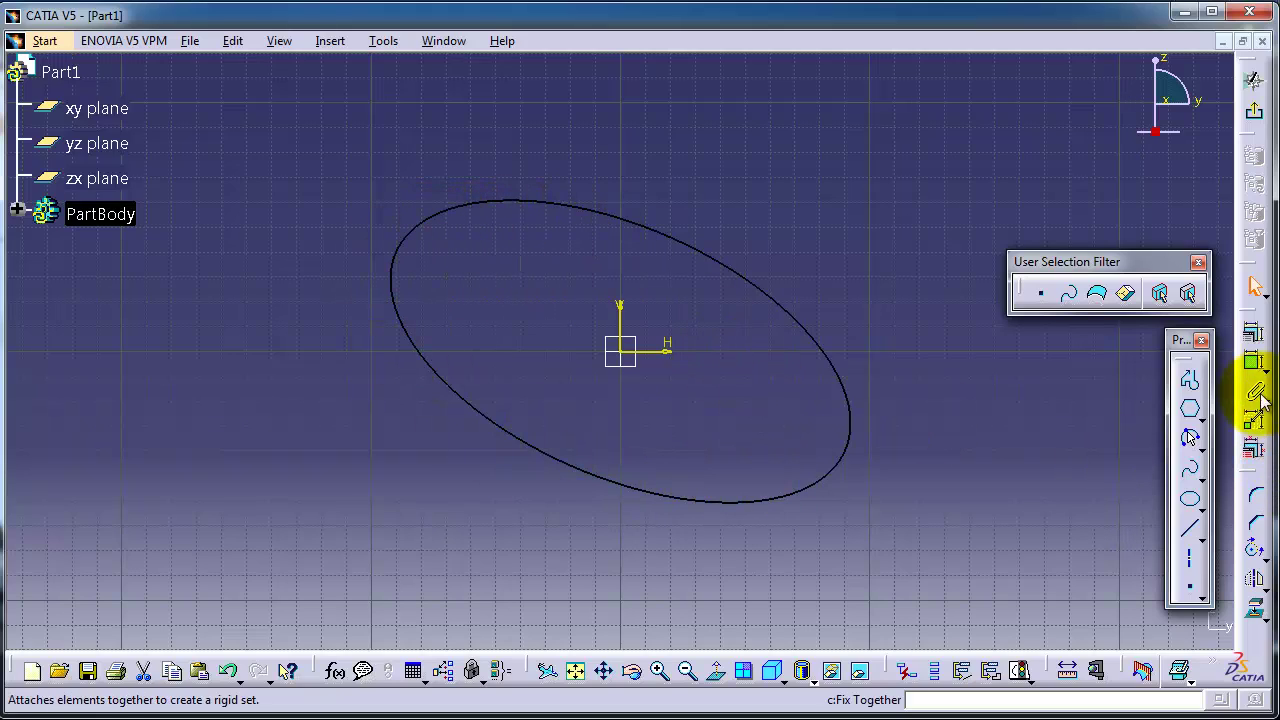
Leave the sketch and extrude the ellipse into a 50 mm pad, Pad.1.
click(1254, 120)
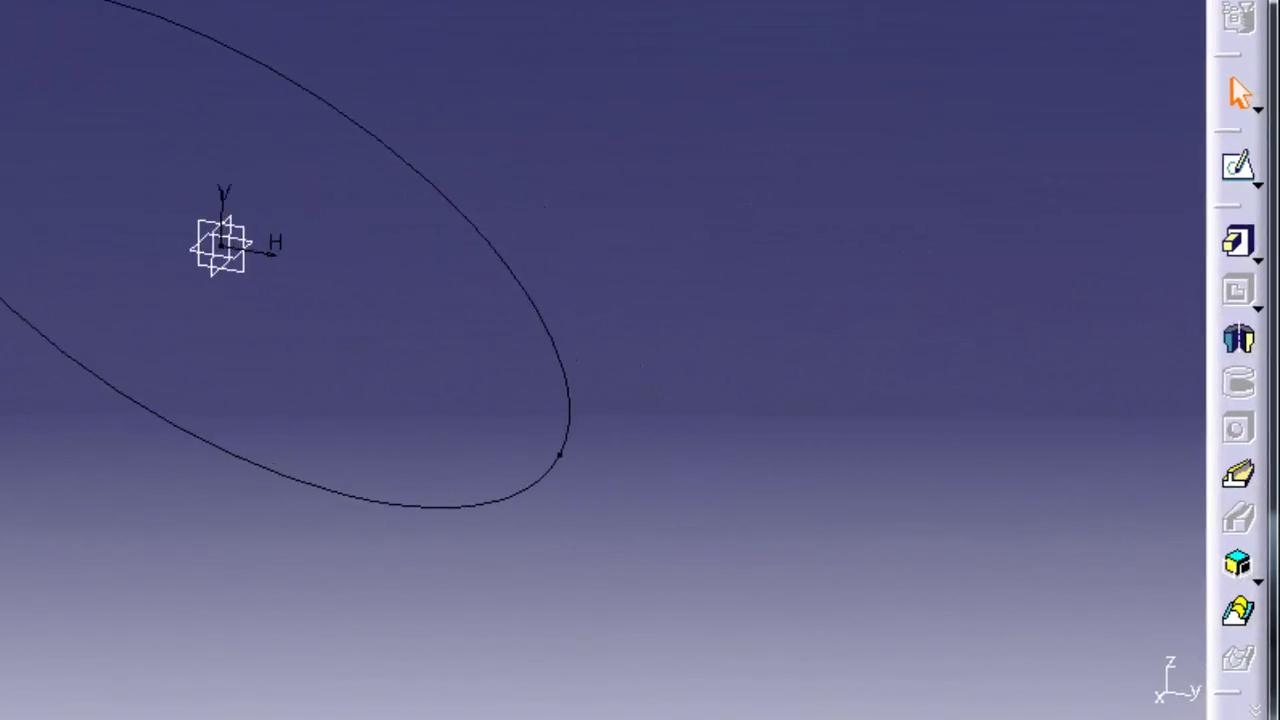
click(1238, 228)
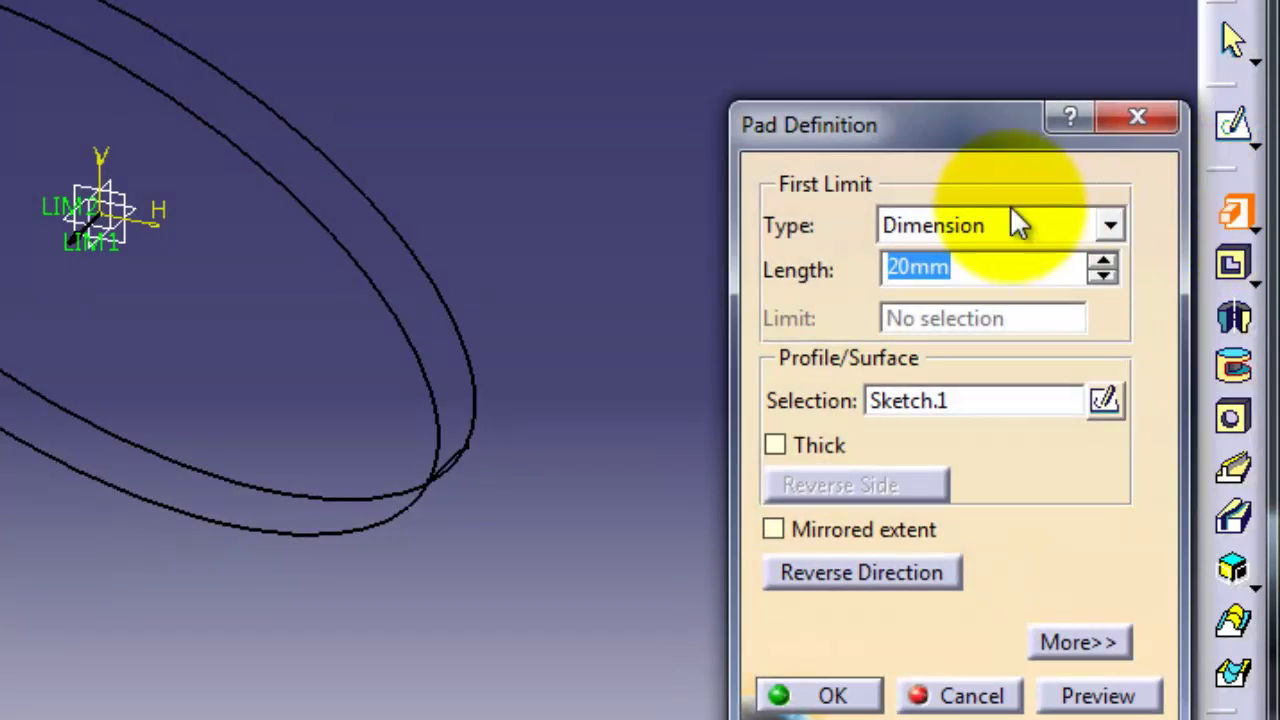
drag(944, 112, 932, 0)
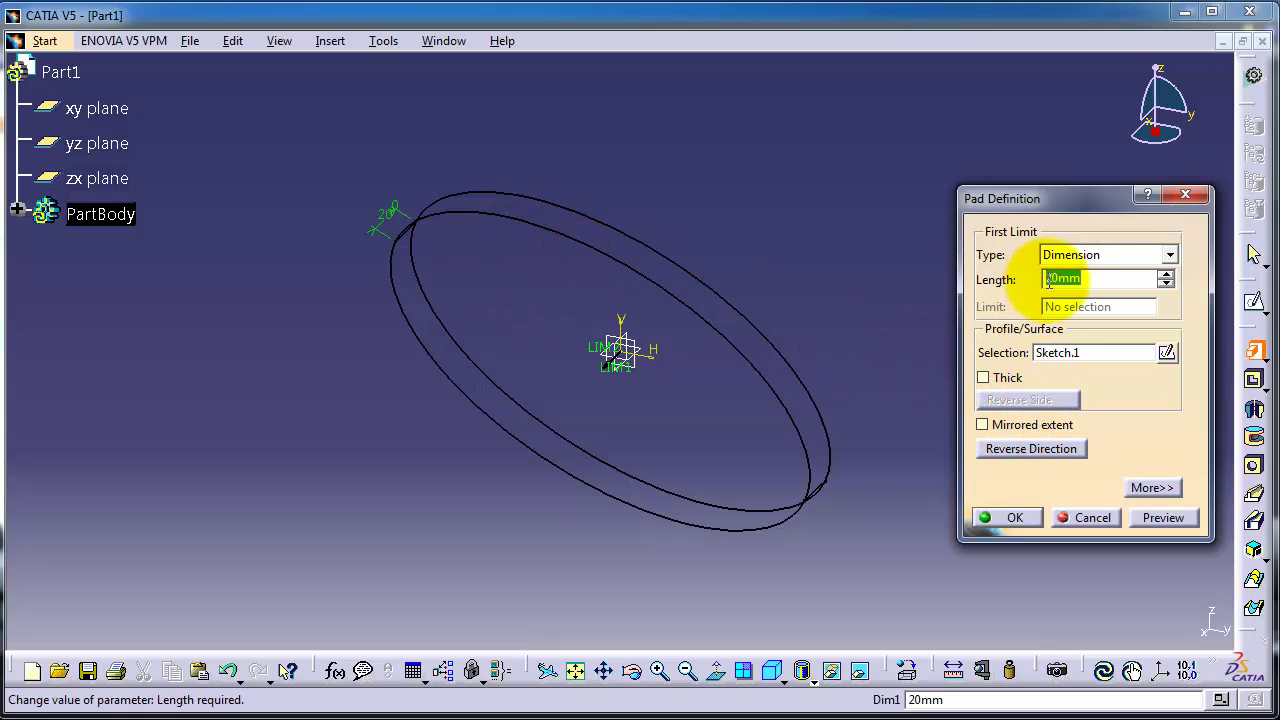
click(1166, 278)
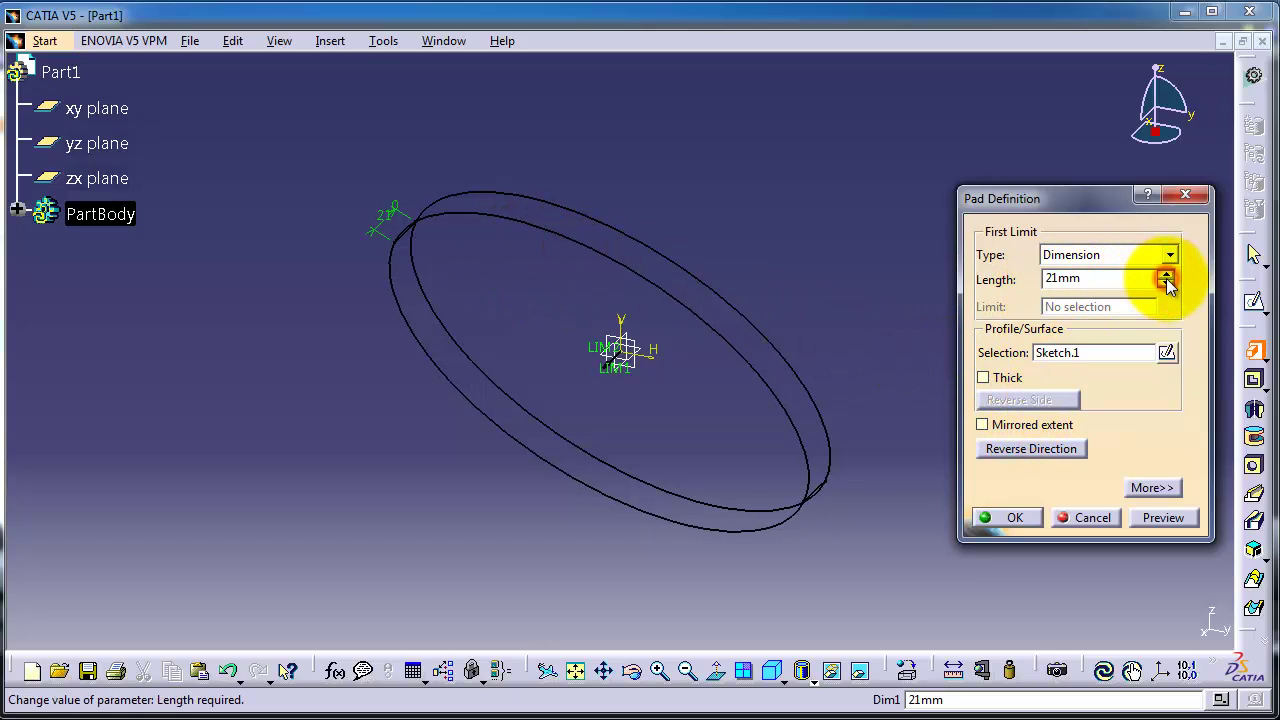
click(1166, 278)
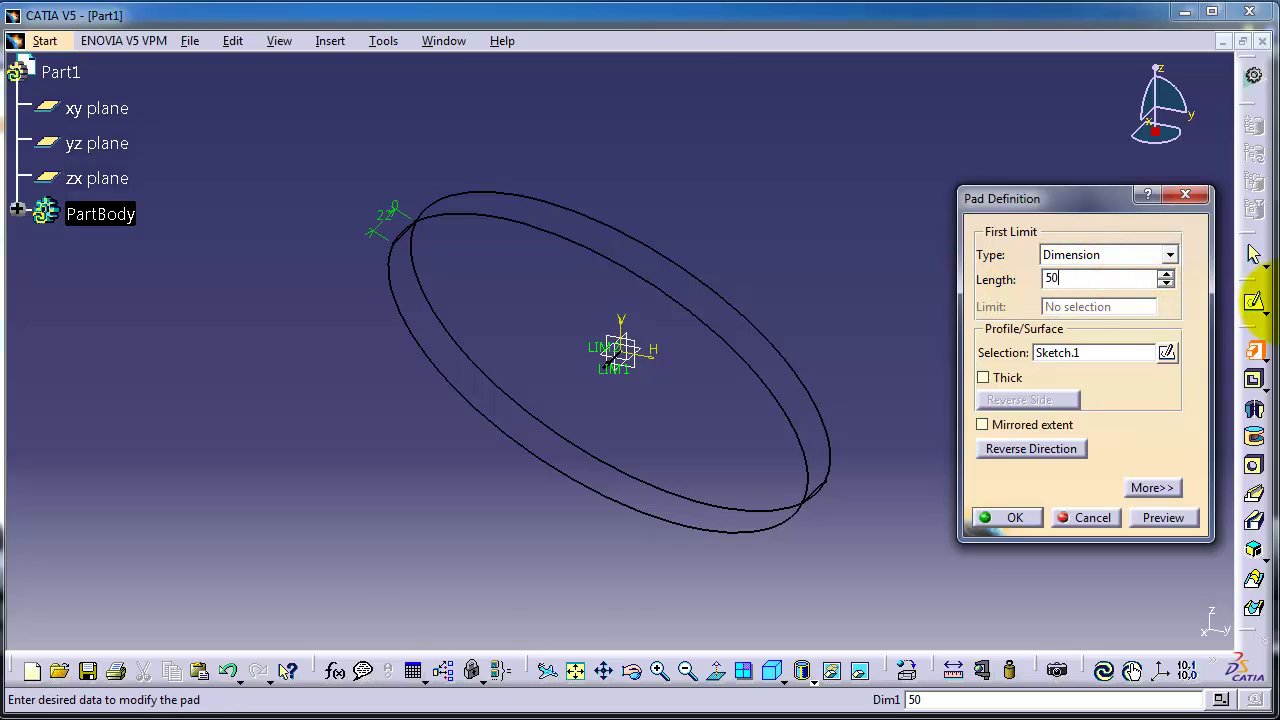
key(Return)
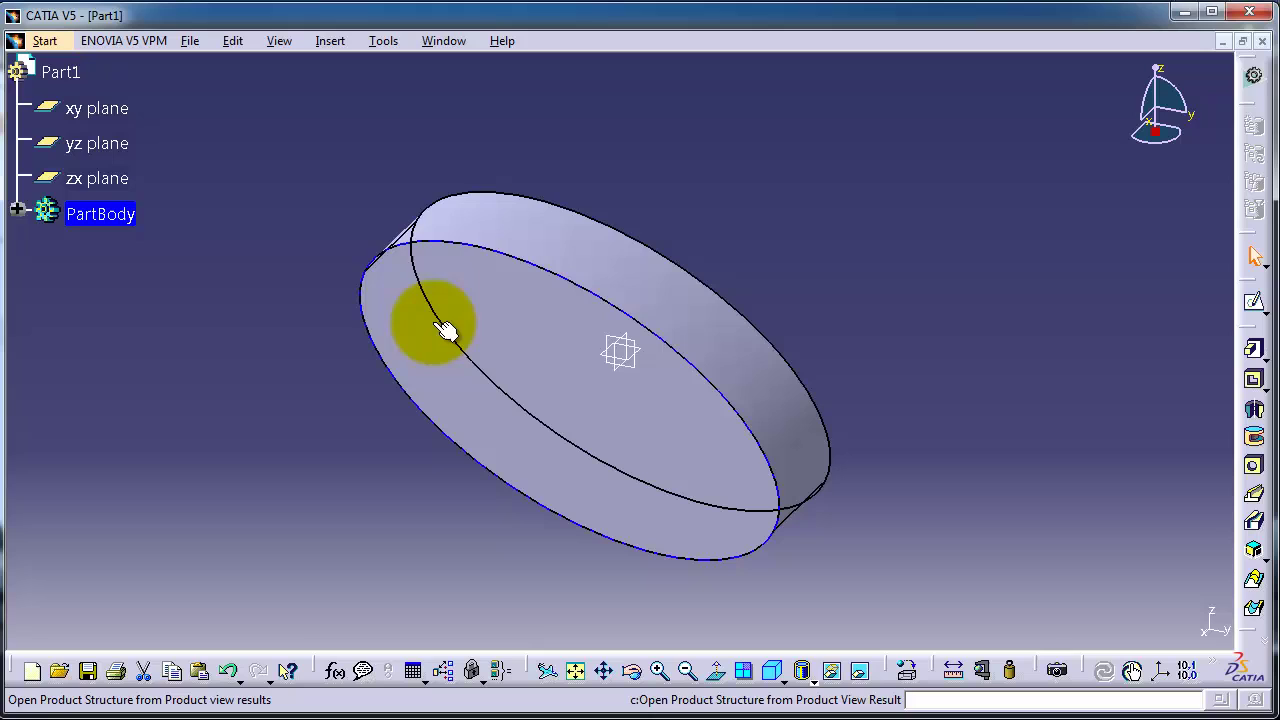
click(651, 314)
middle_drag(842, 343, 838, 290)
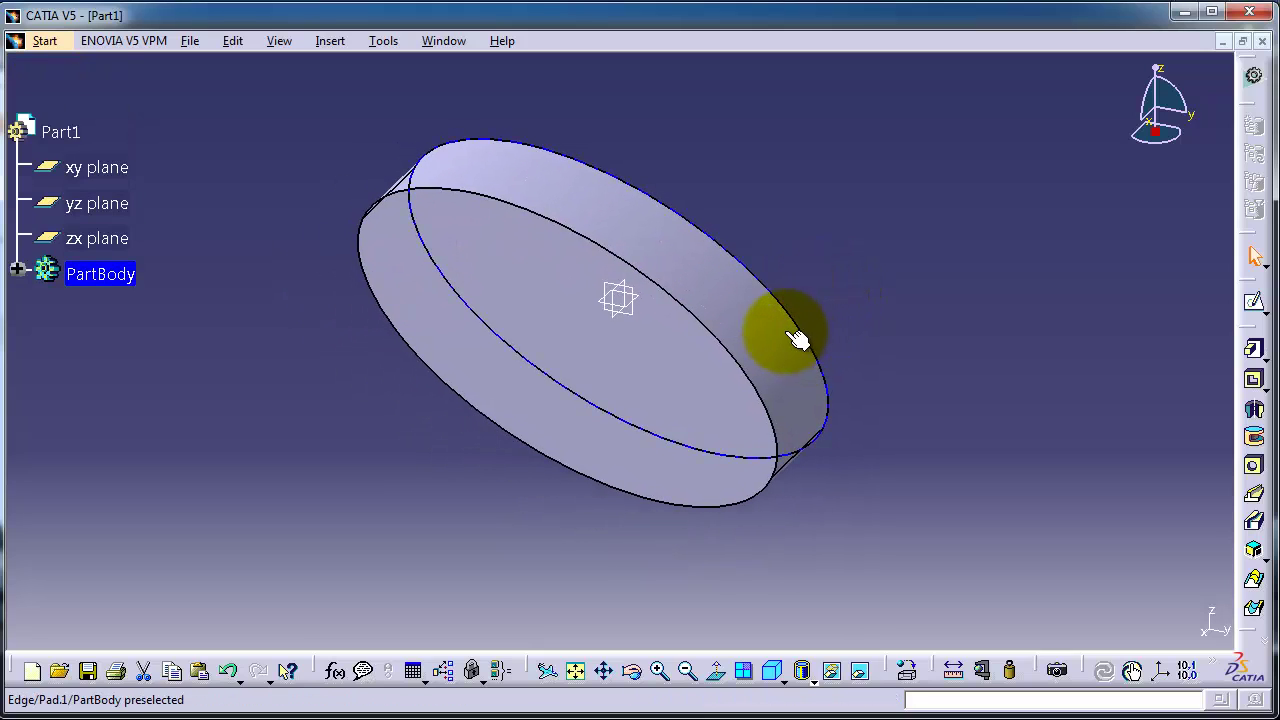
middle_drag(796, 342, 794, 614)
Zoom out to the whole elliptical pad and expand PartBody to show Pad.1 and Sketch.1.
click(740, 460)
middle_drag(525, 352, 740, 411)
click(739, 409)
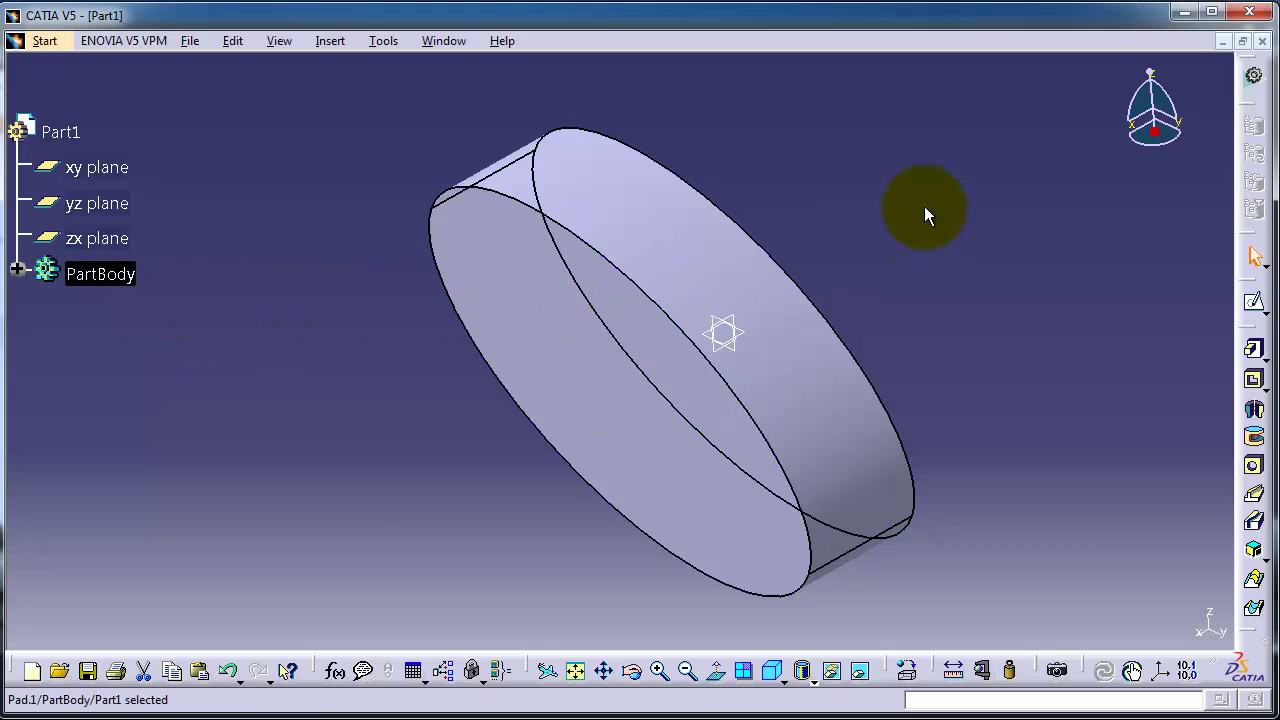
click(105, 280)
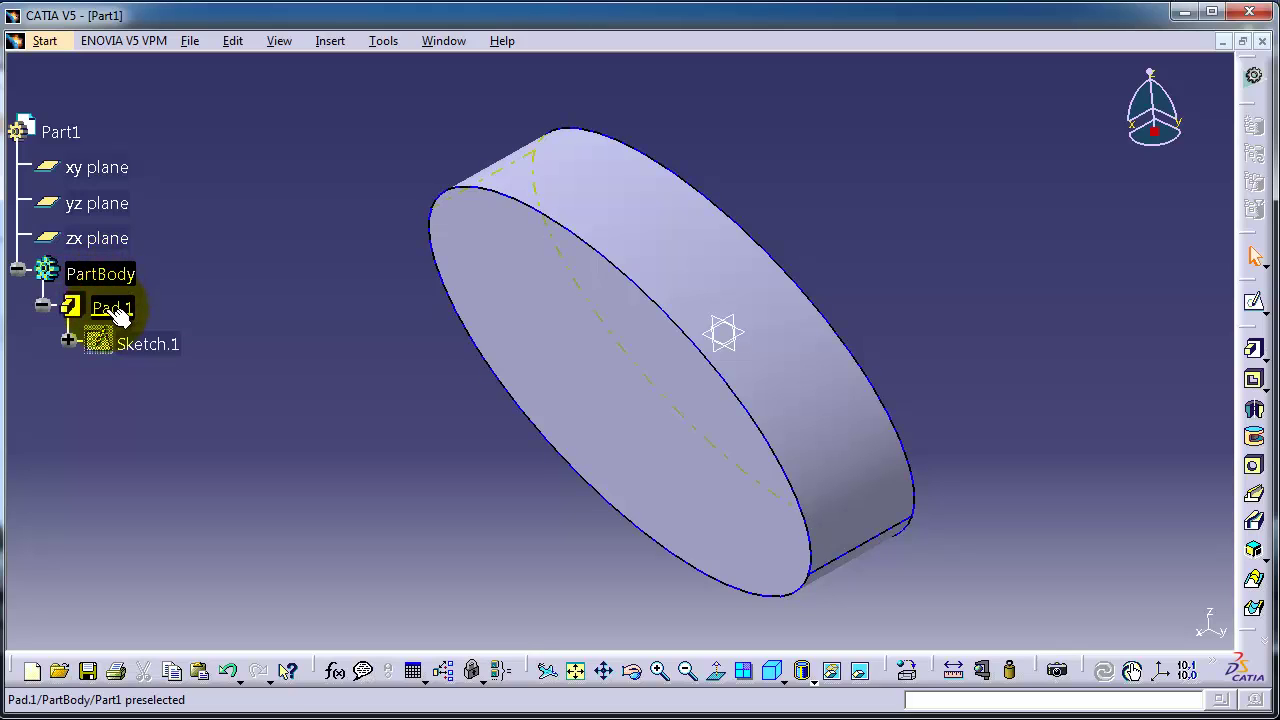
Reopen Pad.1's definition and preview it with a 60 mm length.
double_click(118, 310)
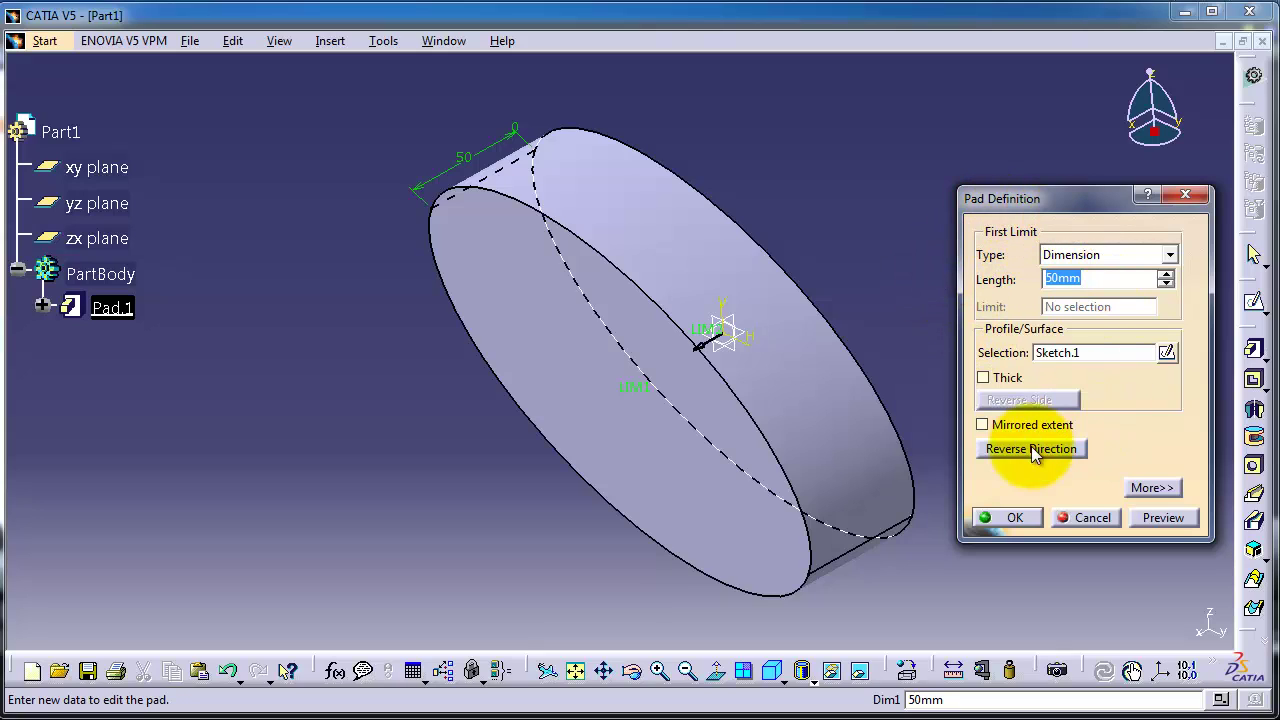
click(1153, 527)
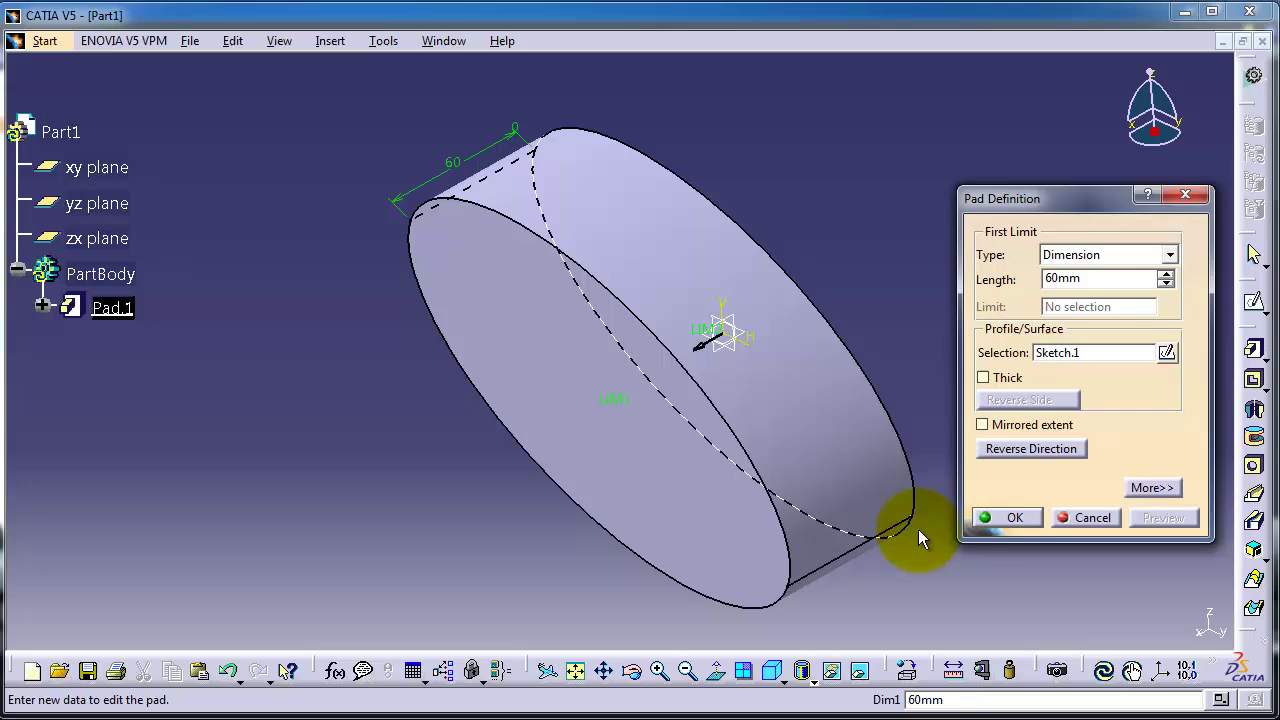
Apply the 60 mm pad length, rotate the view and select the pad's flat end face.
click(1016, 521)
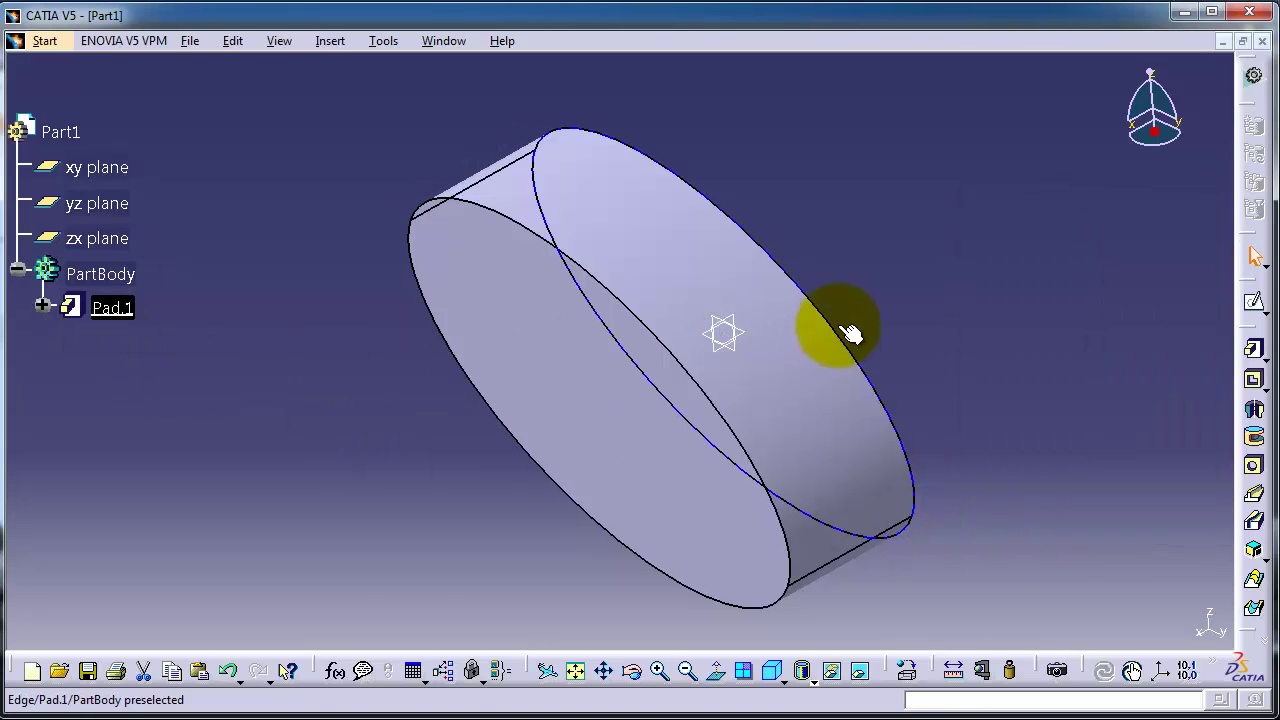
middle_drag(837, 329, 886, 234)
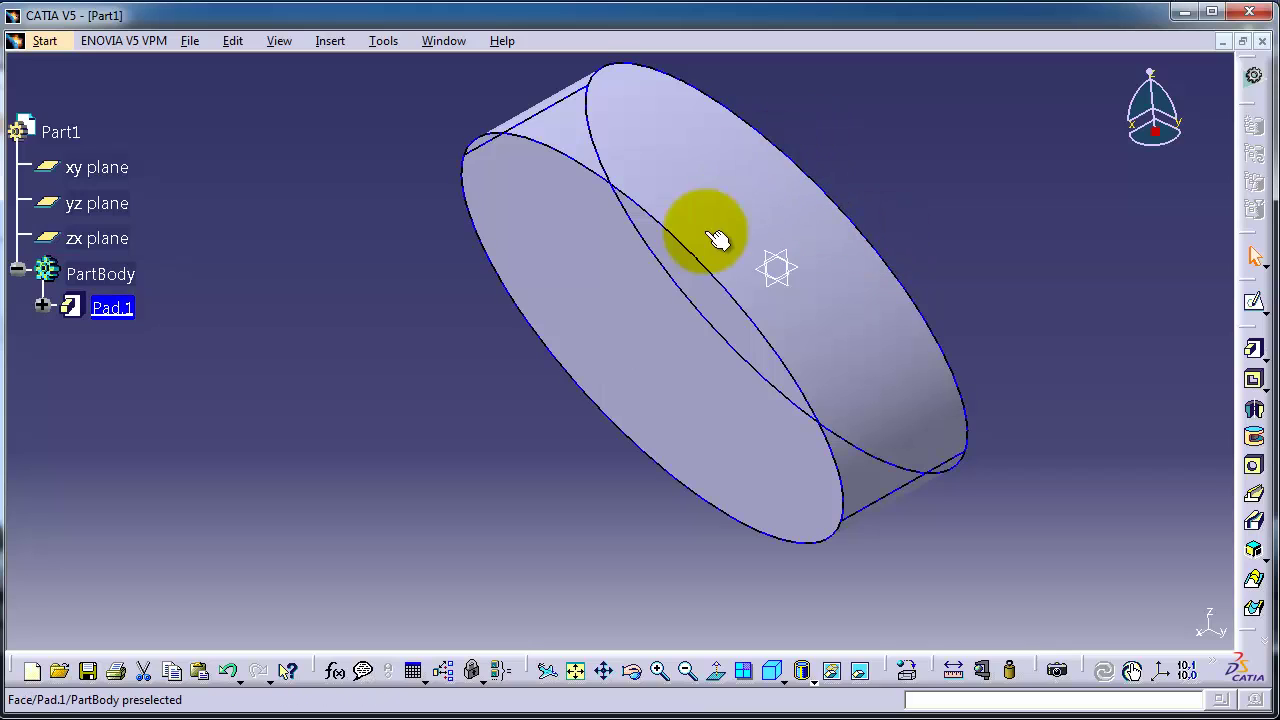
middle_drag(690, 250, 655, 455)
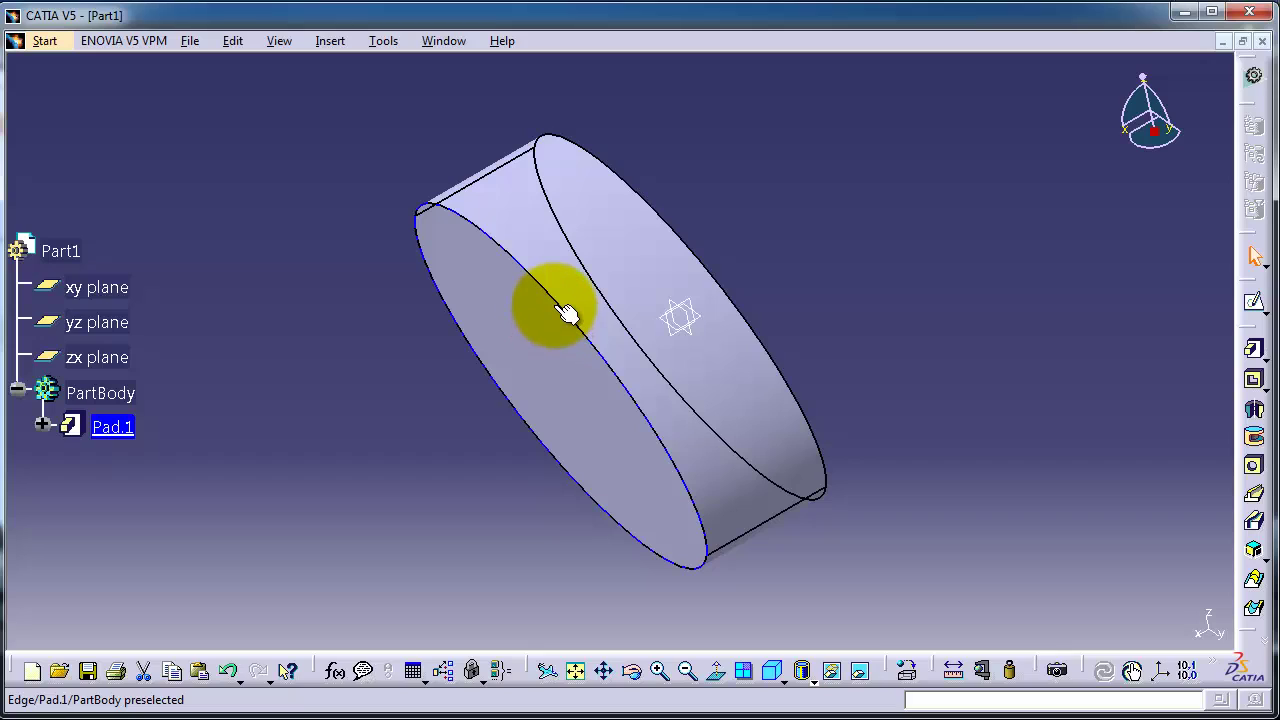
click(752, 292)
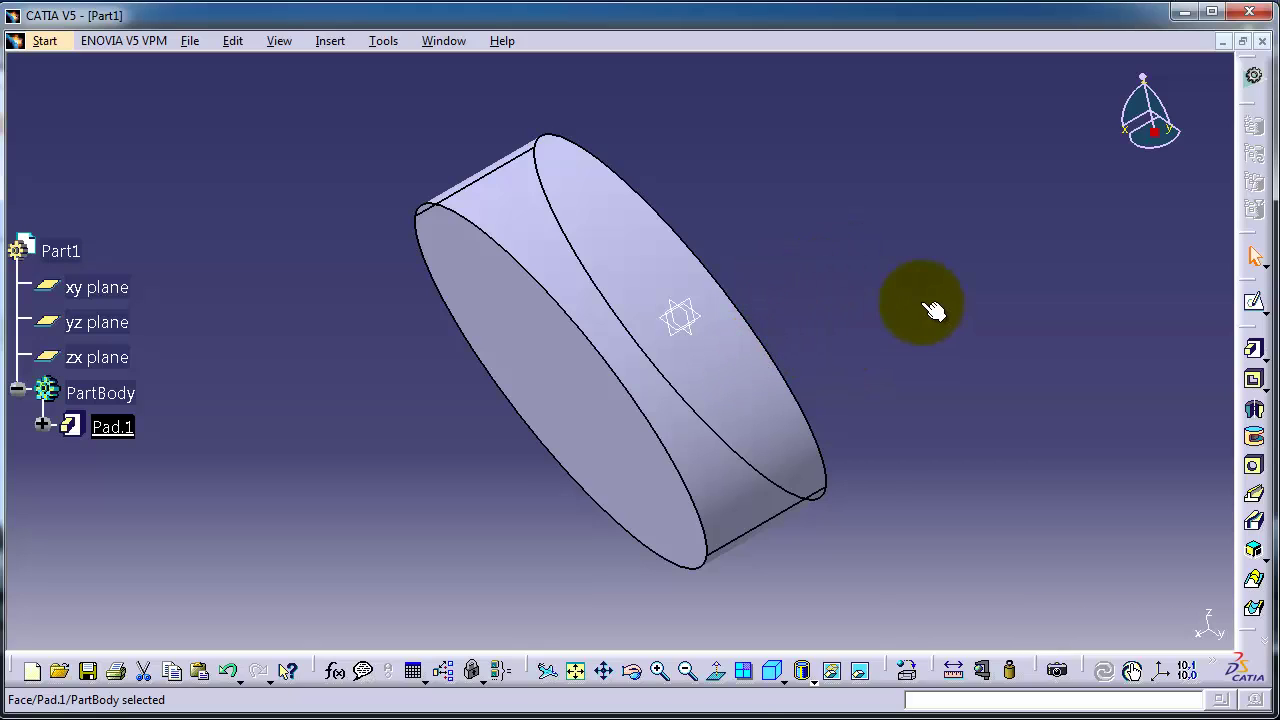
click(642, 511)
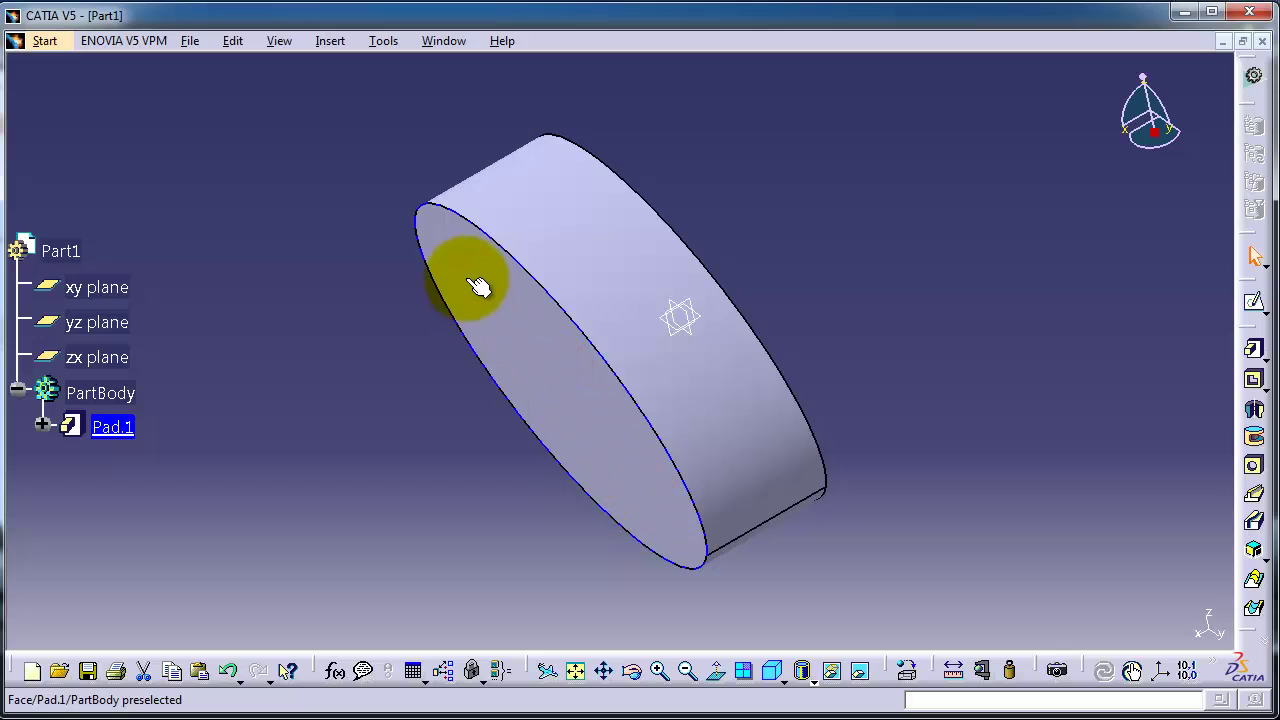
click(558, 336)
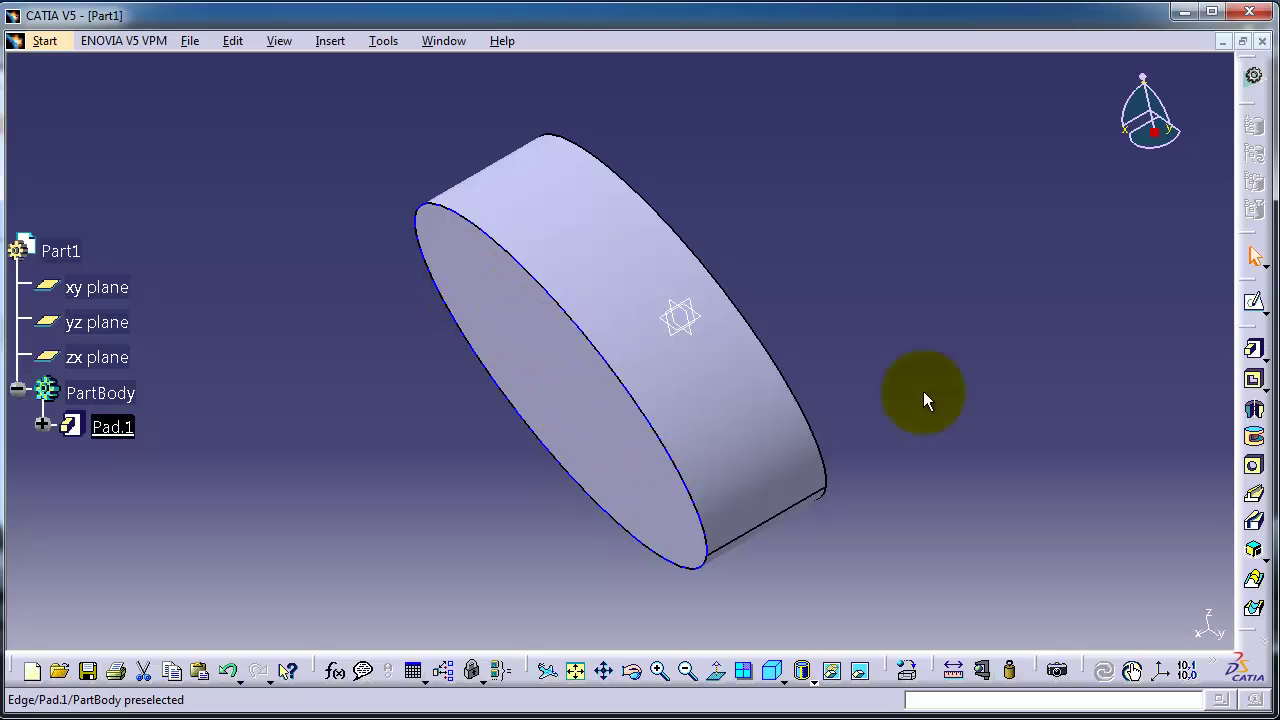
Sketch a hexagon centred on the origin in Sketch.2 on the end face, then exit the sketch.
click(1252, 300)
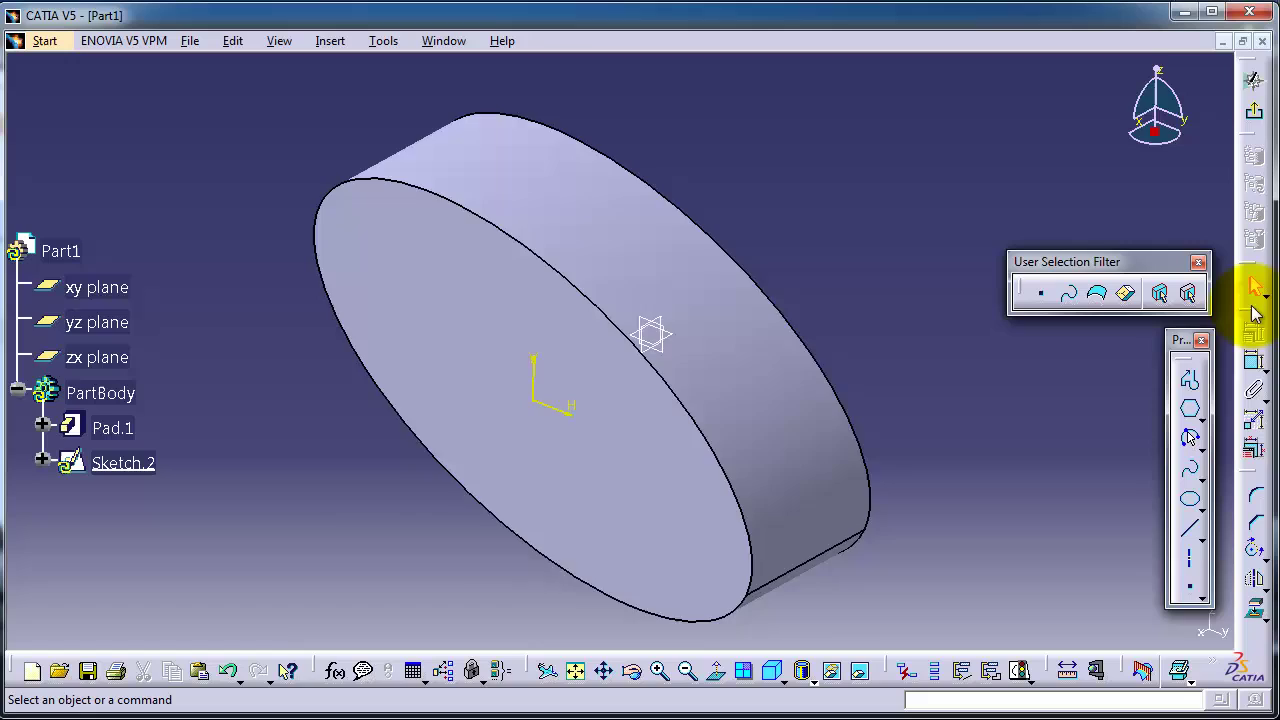
middle_drag(490, 535, 654, 471)
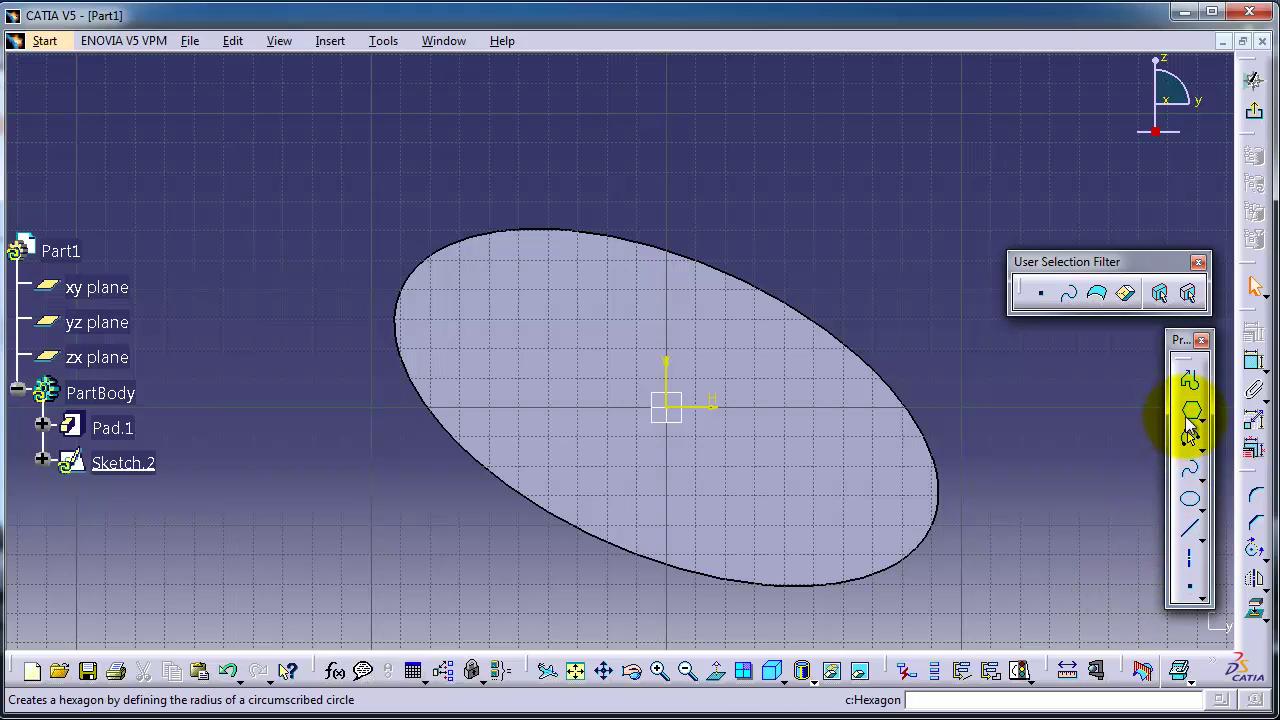
click(1190, 408)
click(666, 406)
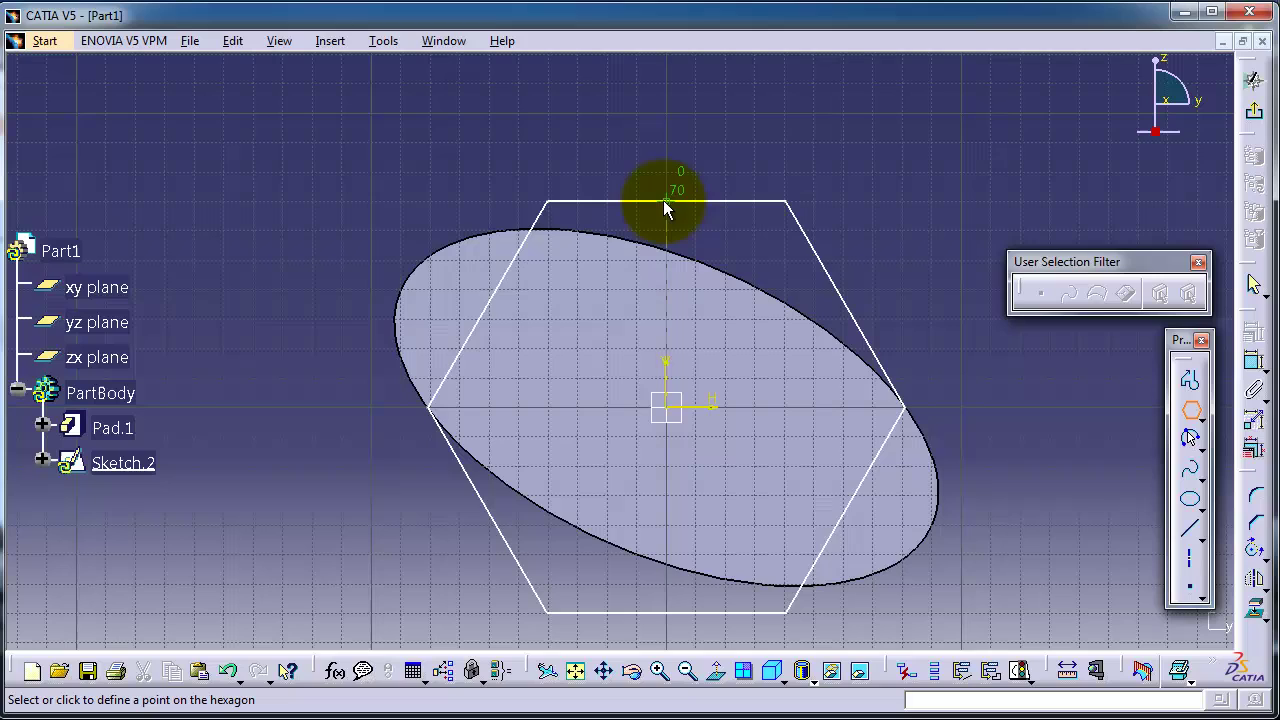
click(680, 226)
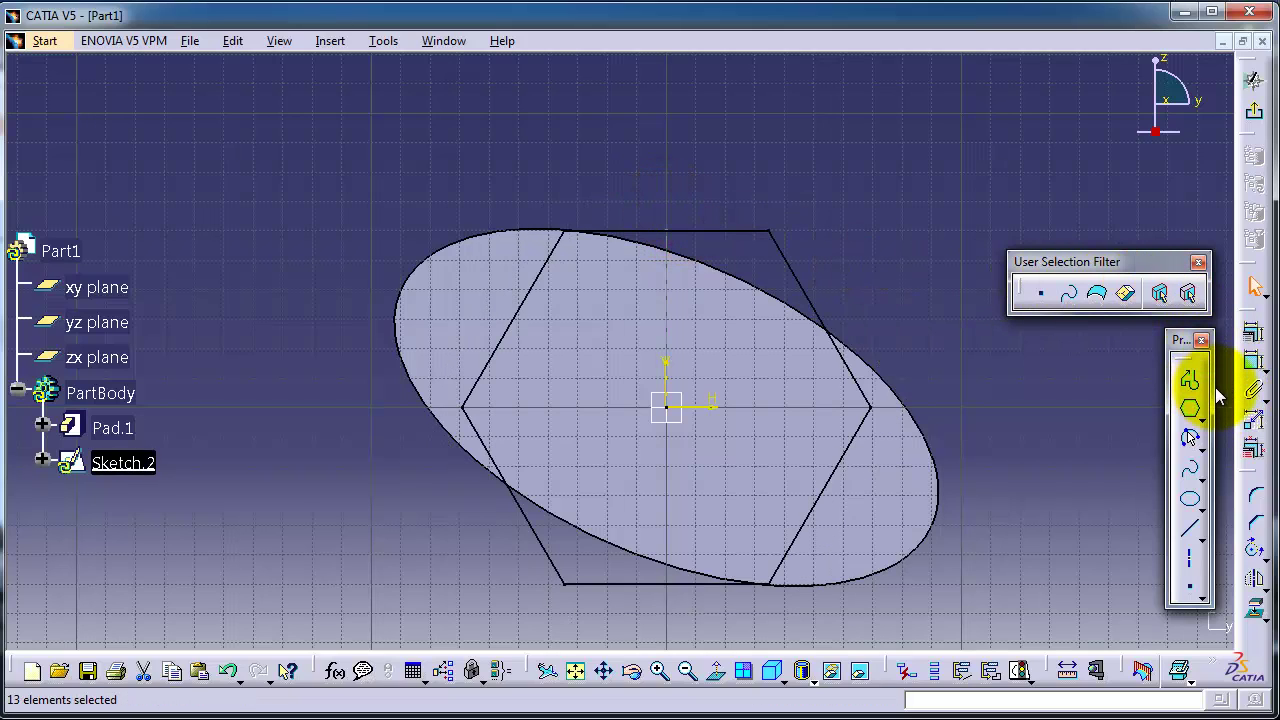
click(1255, 112)
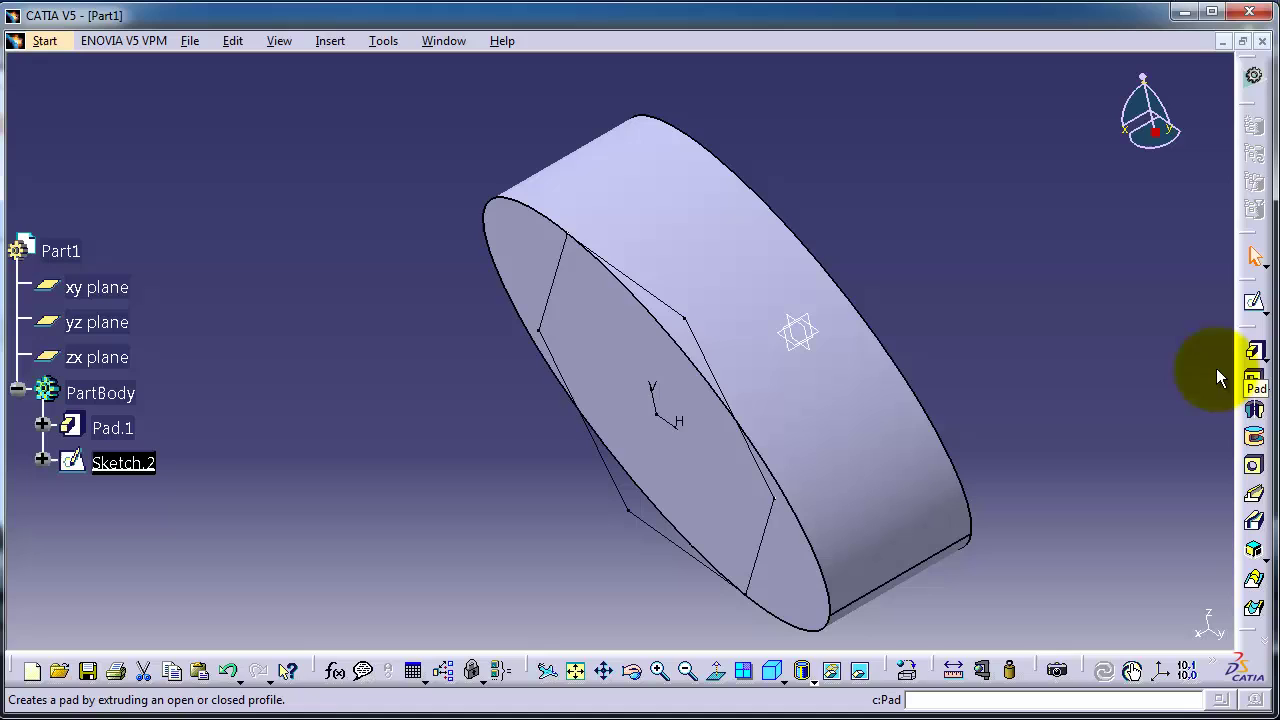
Start Pad.2 from the hexagon sketch, keeping the Dimension type with 60mm length.
click(1256, 352)
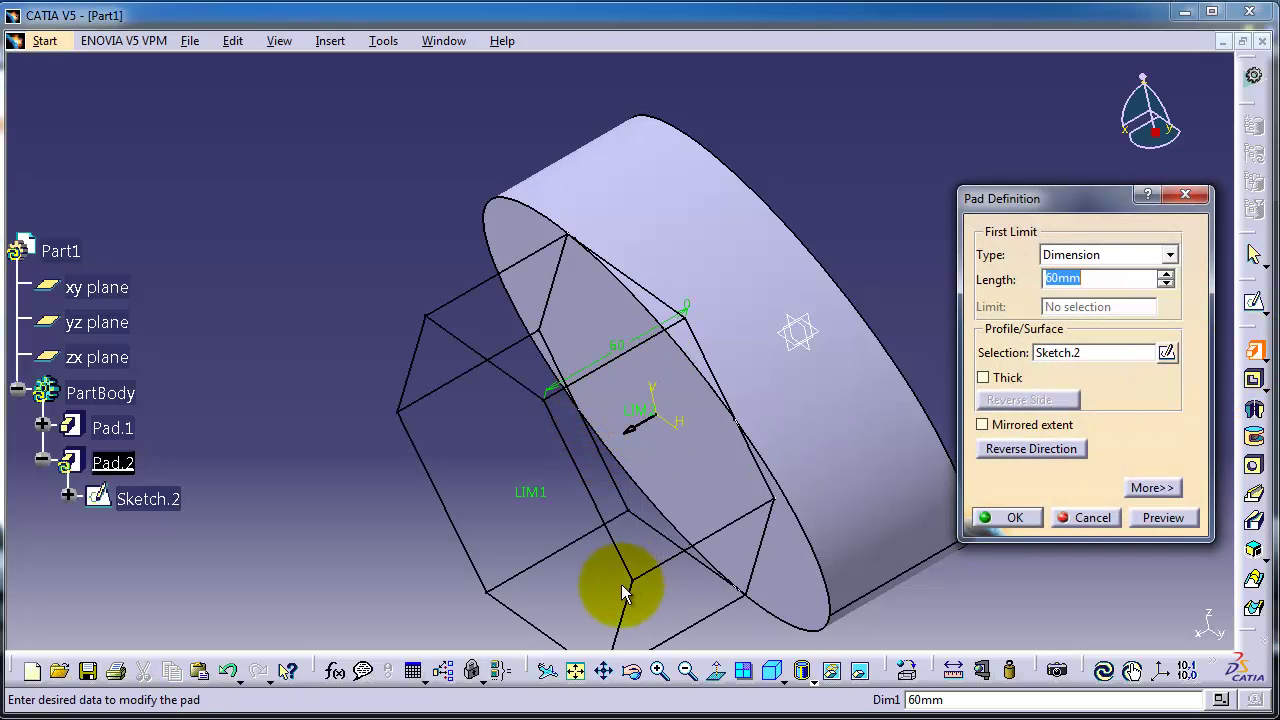
click(1169, 255)
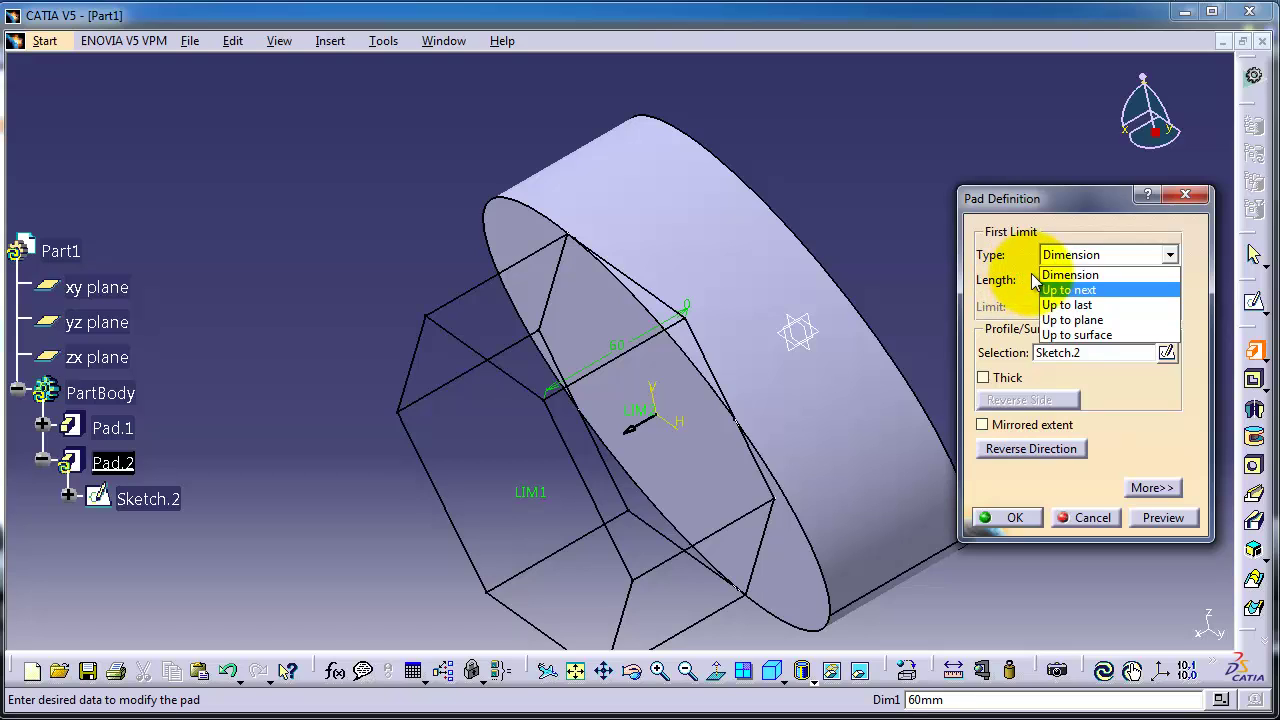
click(1062, 275)
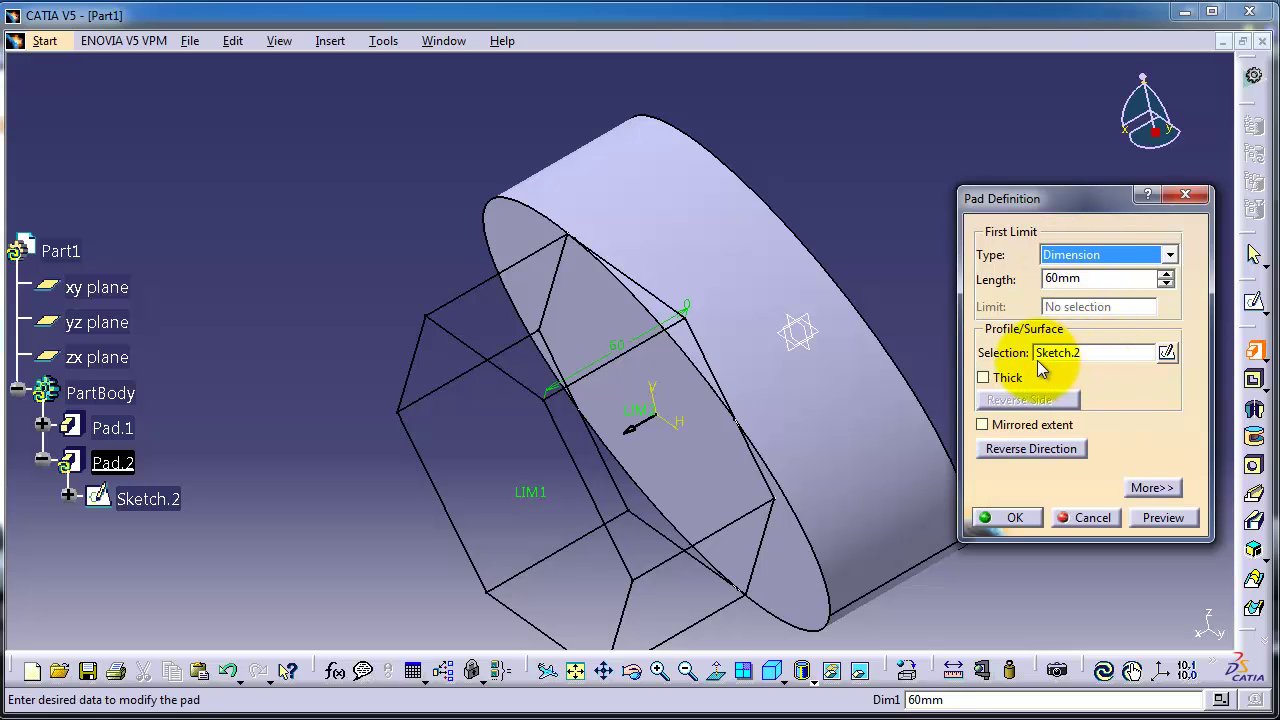
click(1166, 354)
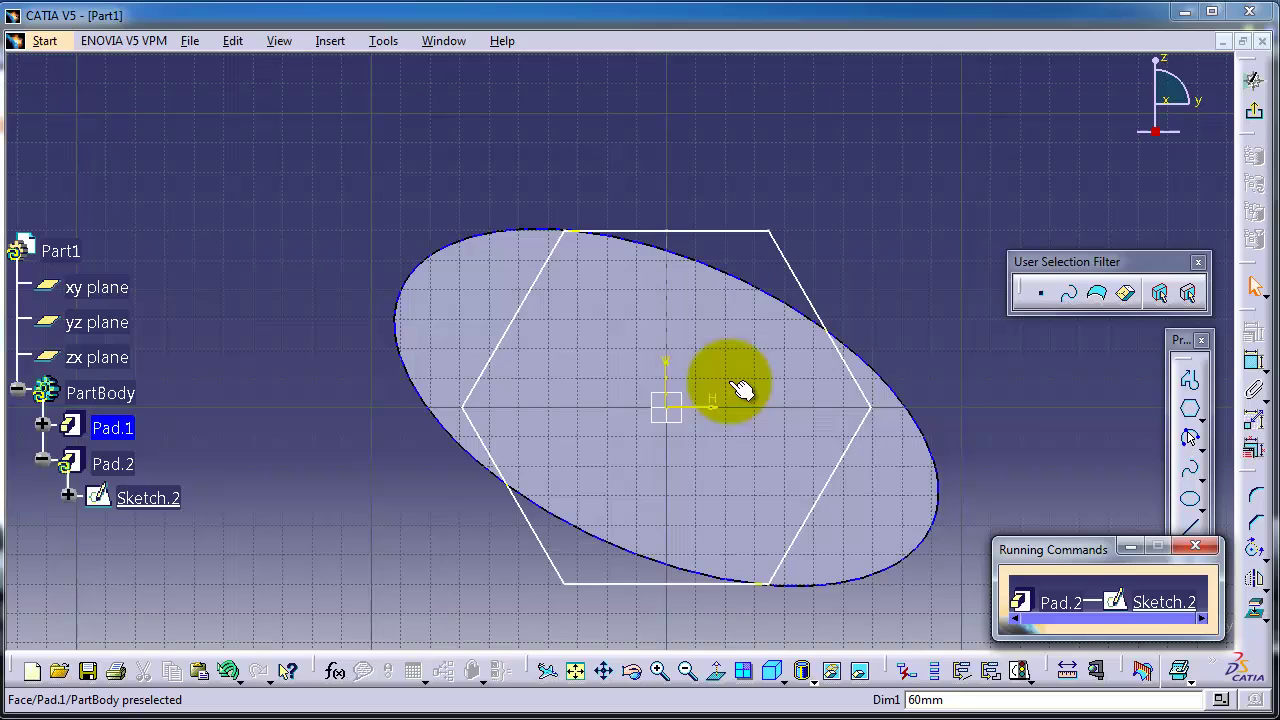
click(904, 409)
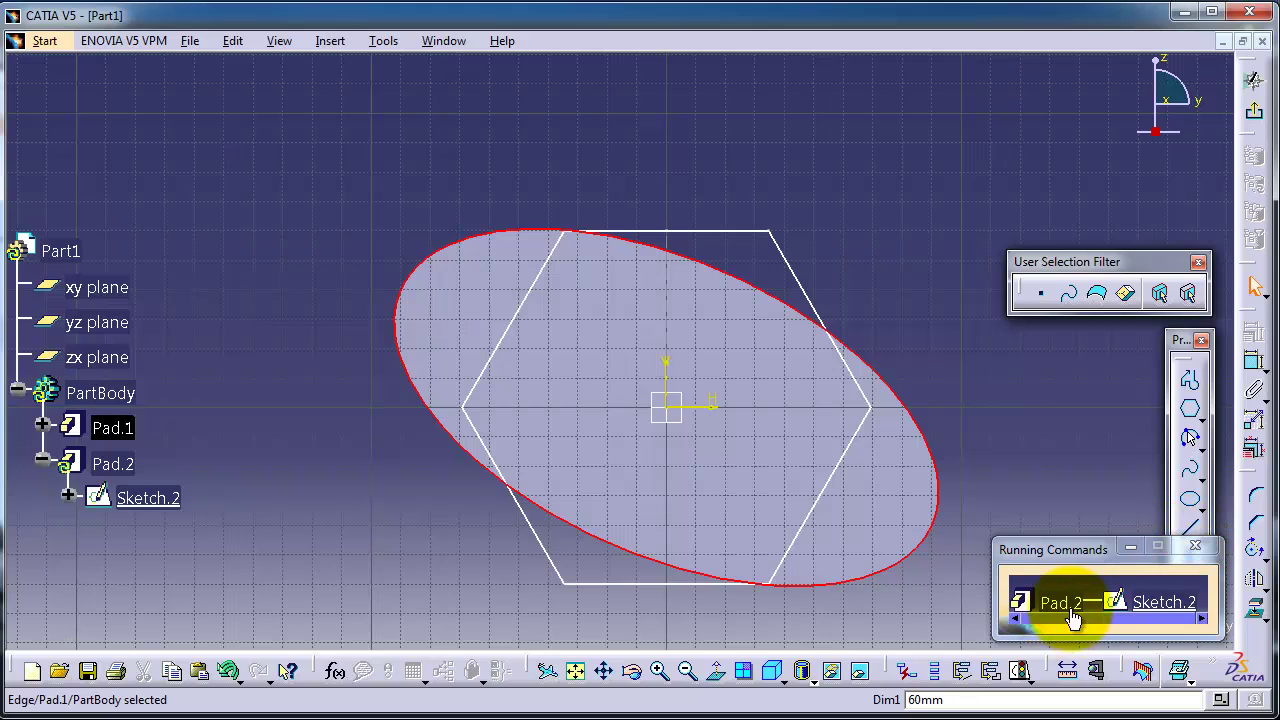
click(1195, 545)
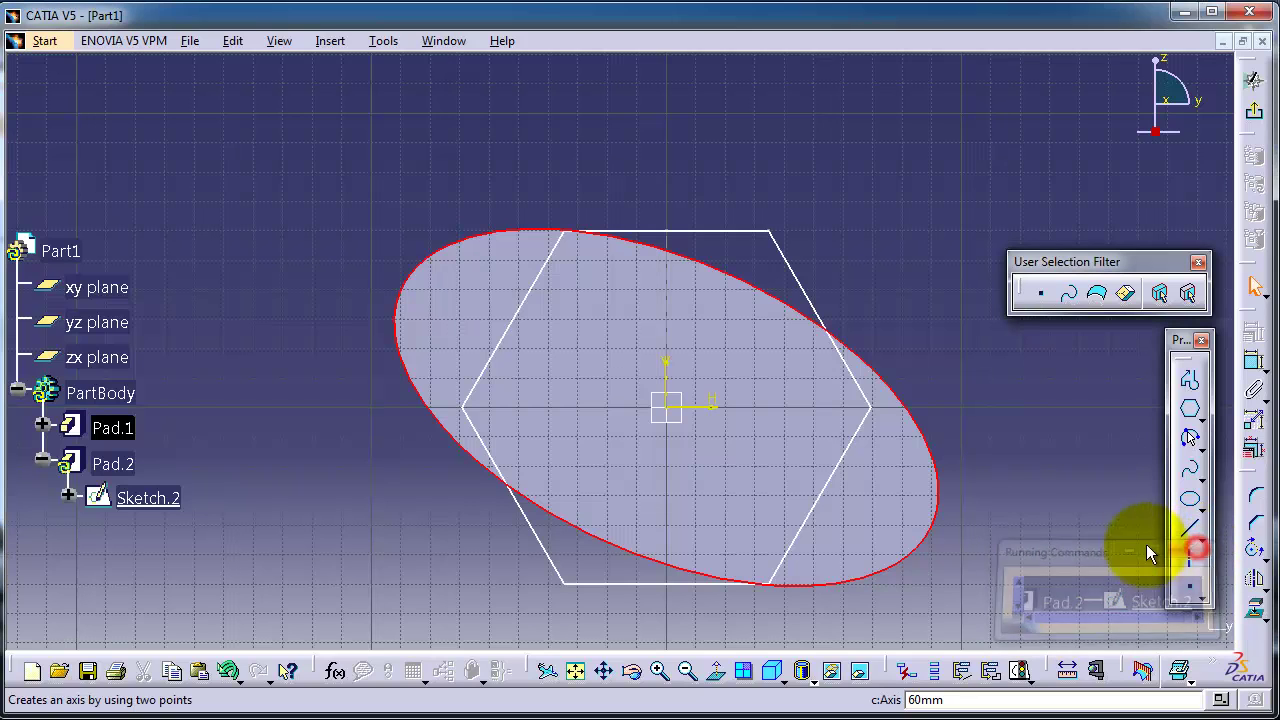
middle_drag(936, 387, 967, 377)
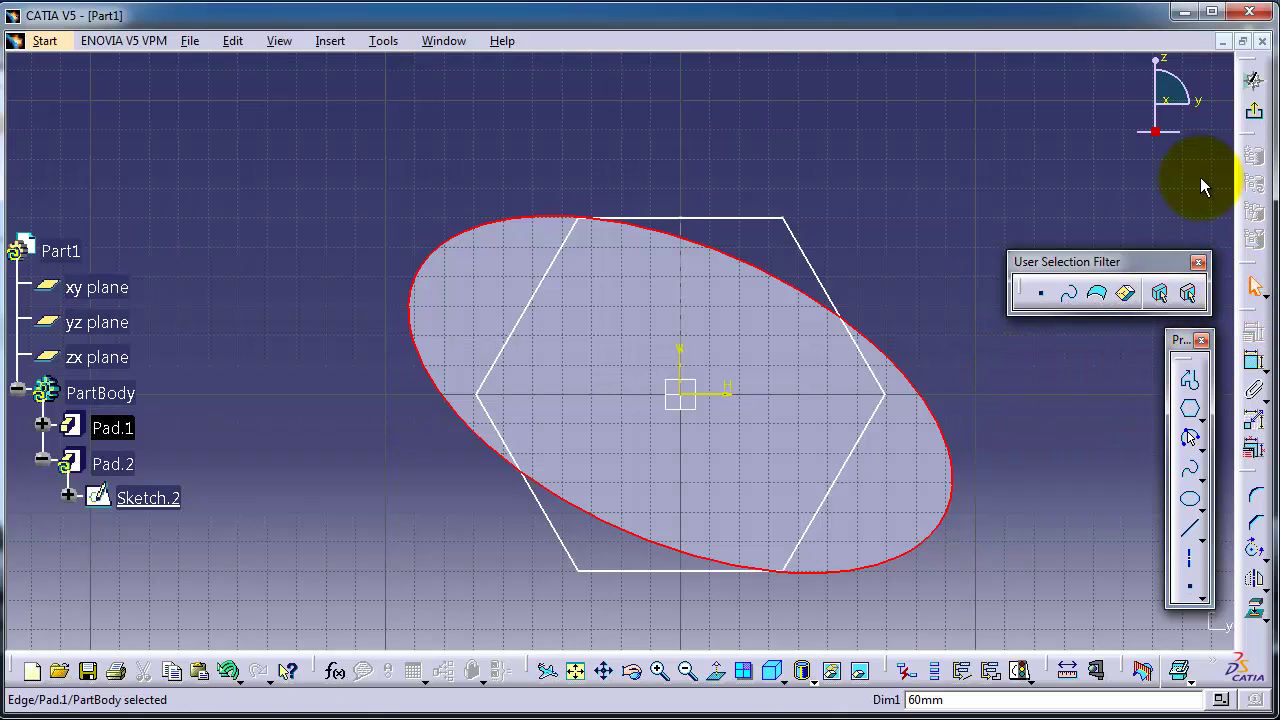
click(1252, 112)
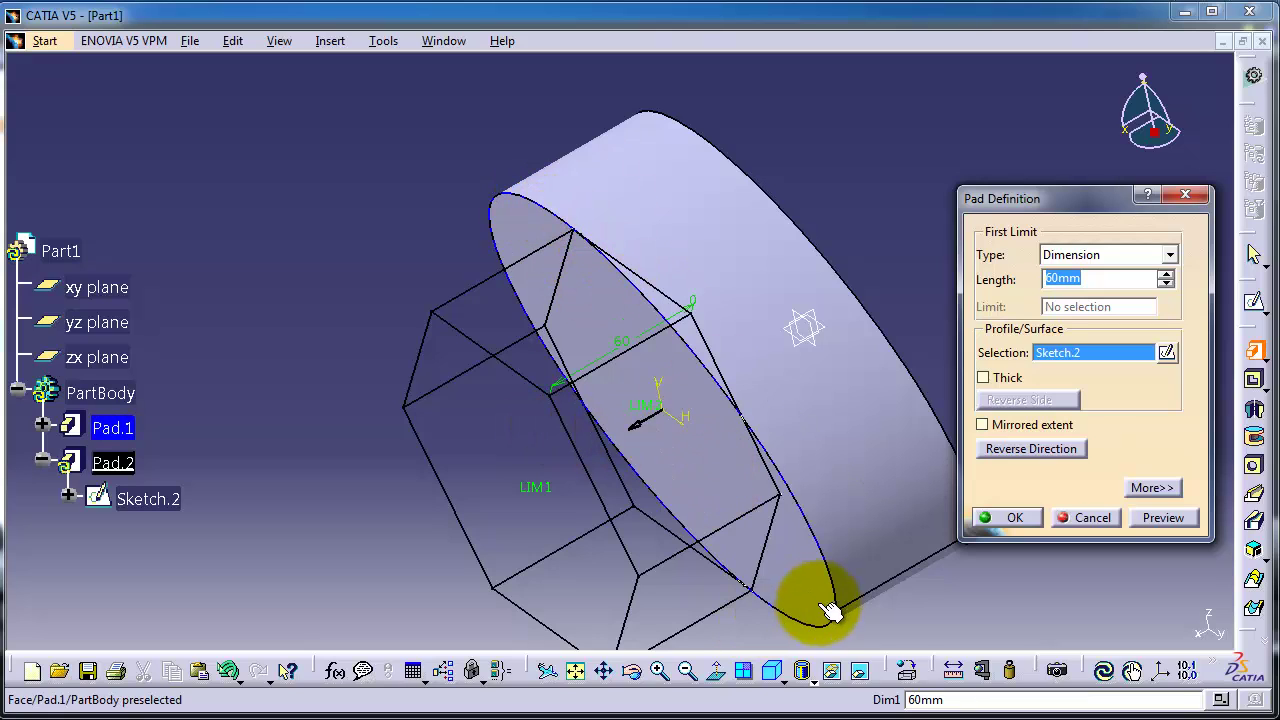
Enable Thick on Pad.2 and raise the Second Limit length to 6mm.
click(985, 378)
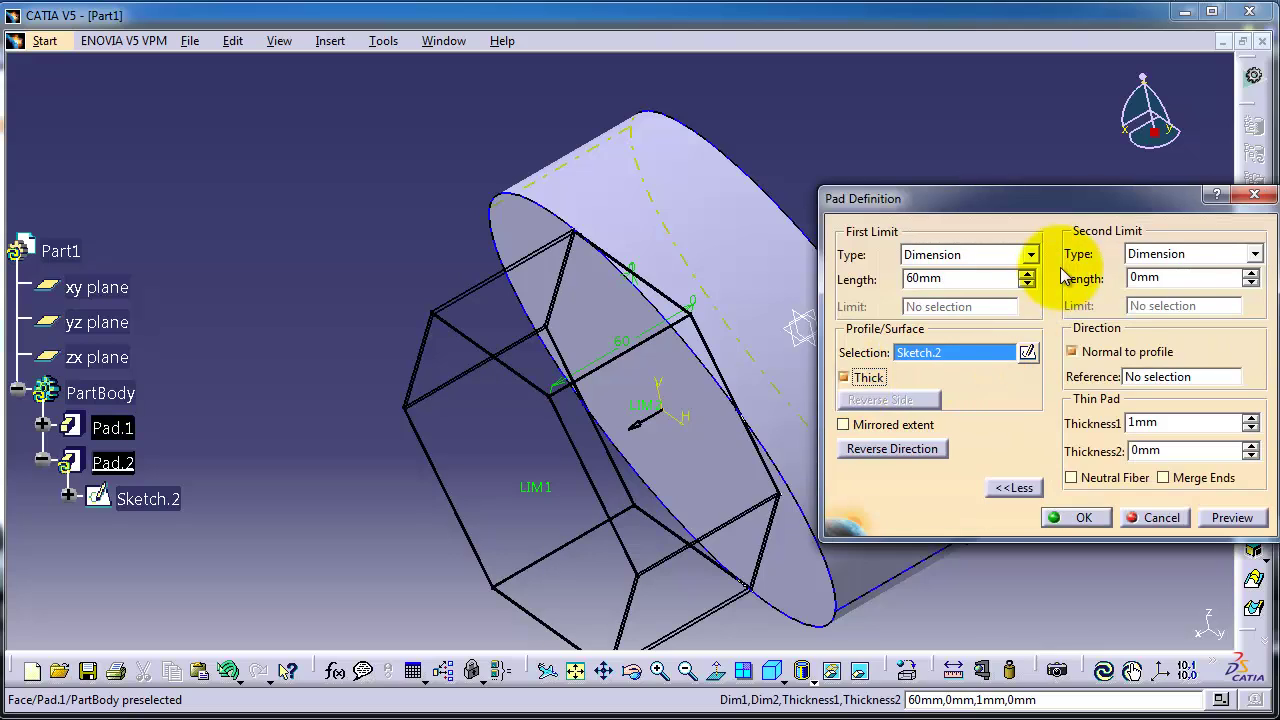
drag(1070, 218, 938, 86)
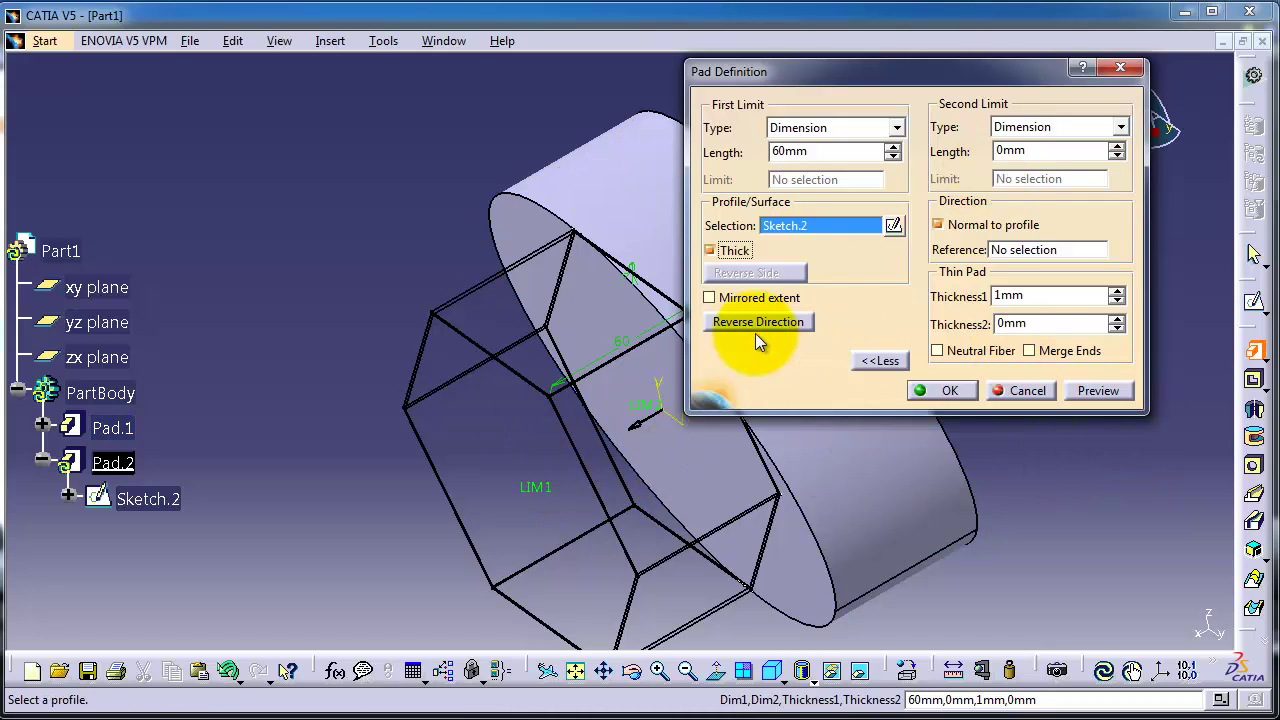
double_click(1076, 151)
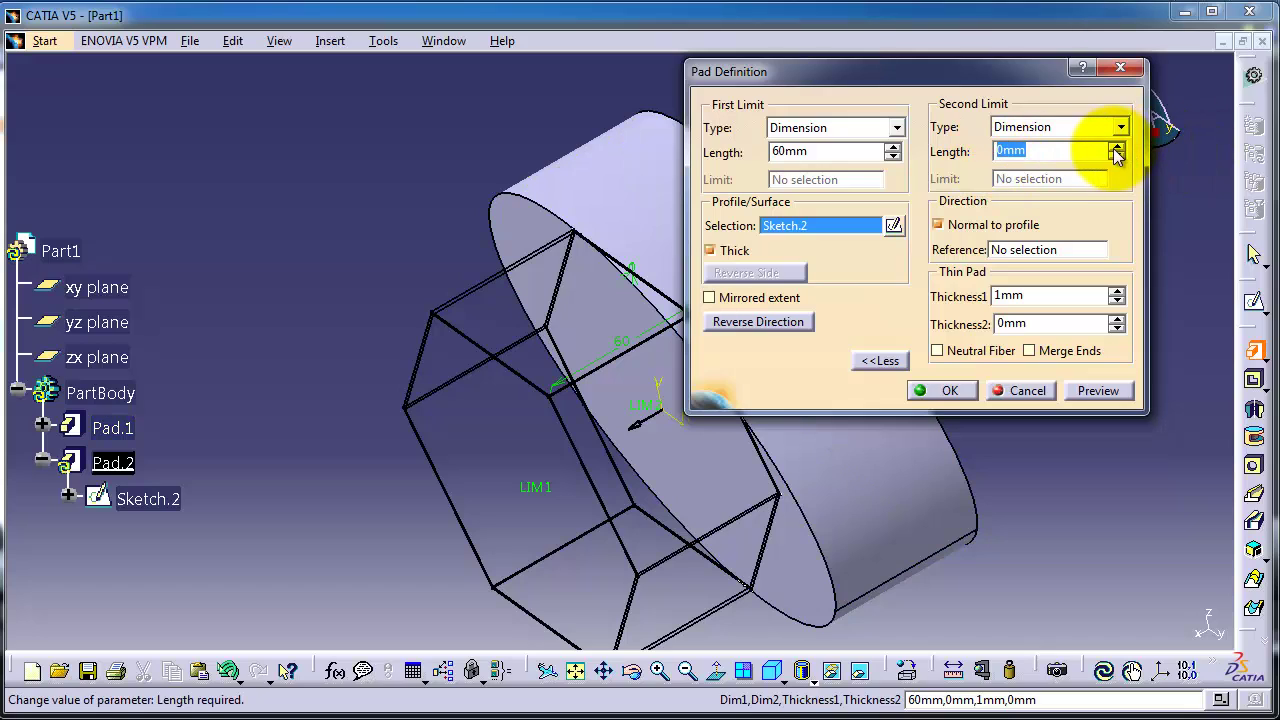
click(1115, 146)
click(1115, 146)
click(1115, 146)
click(1114, 146)
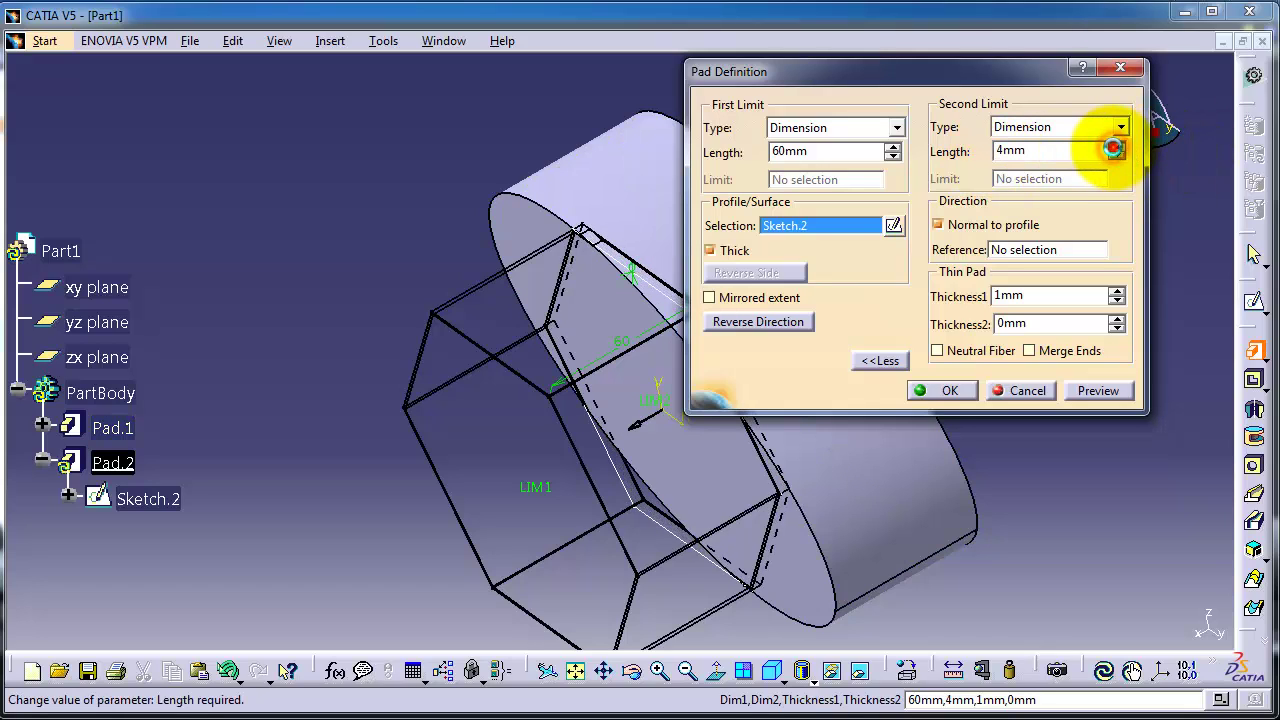
click(1115, 146)
click(1115, 146)
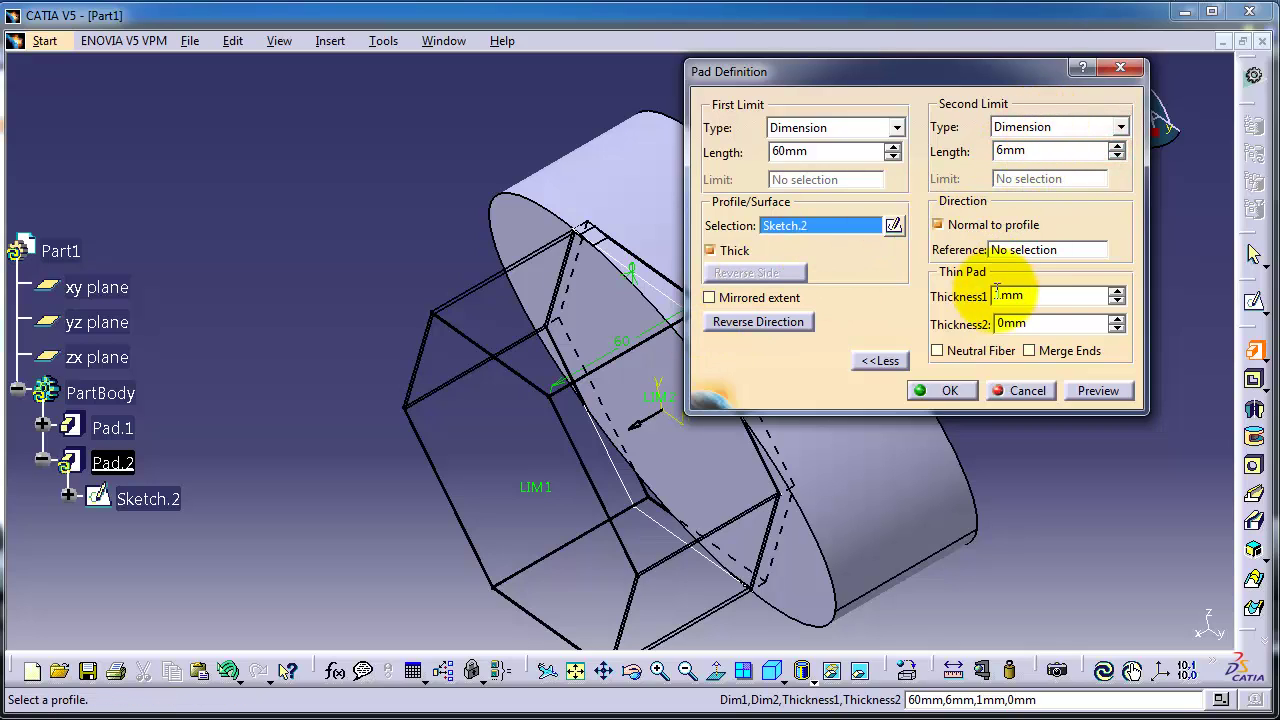
Set Thickness1 to 4mm and Thickness2 to 2mm.
click(1116, 292)
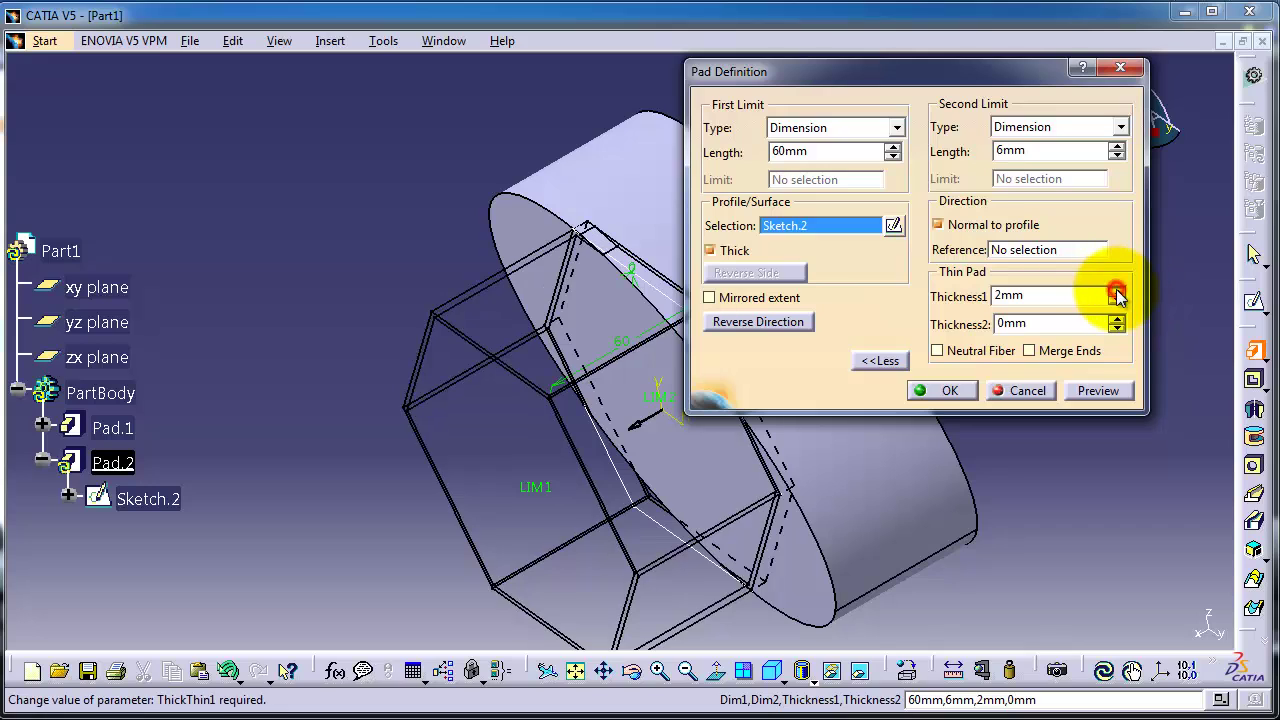
click(1116, 292)
click(1116, 292)
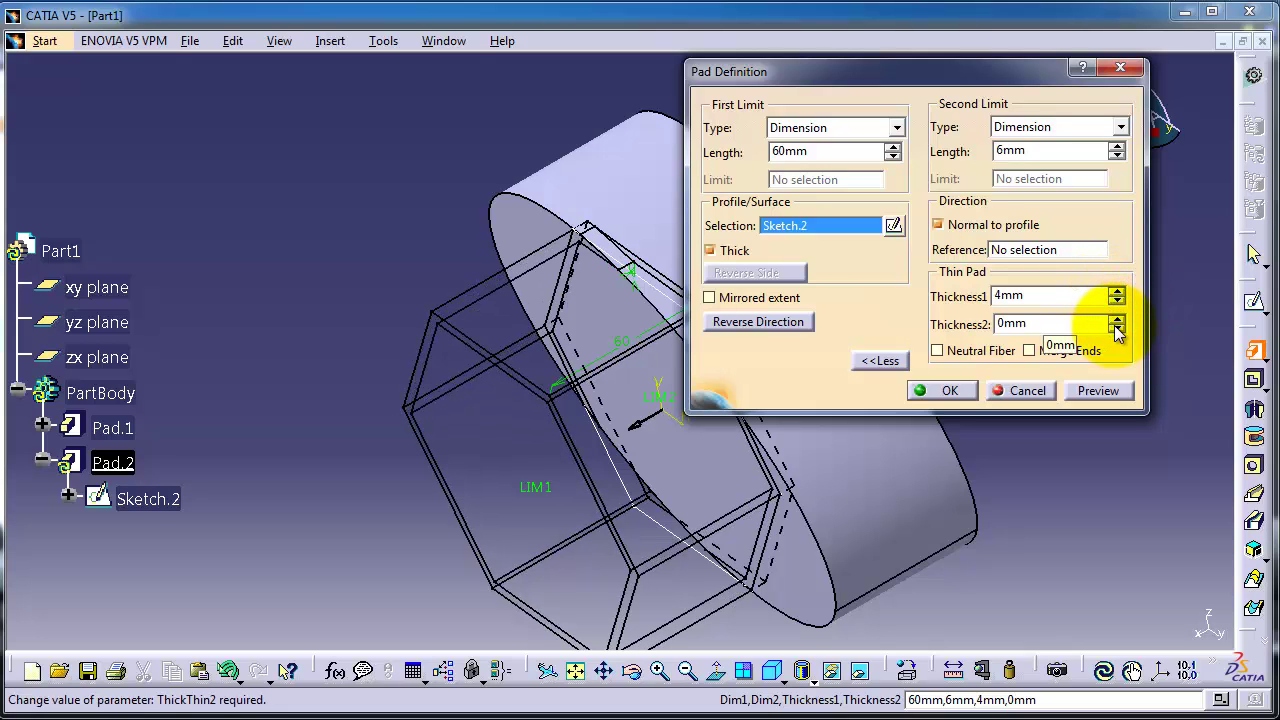
click(1116, 320)
click(1116, 320)
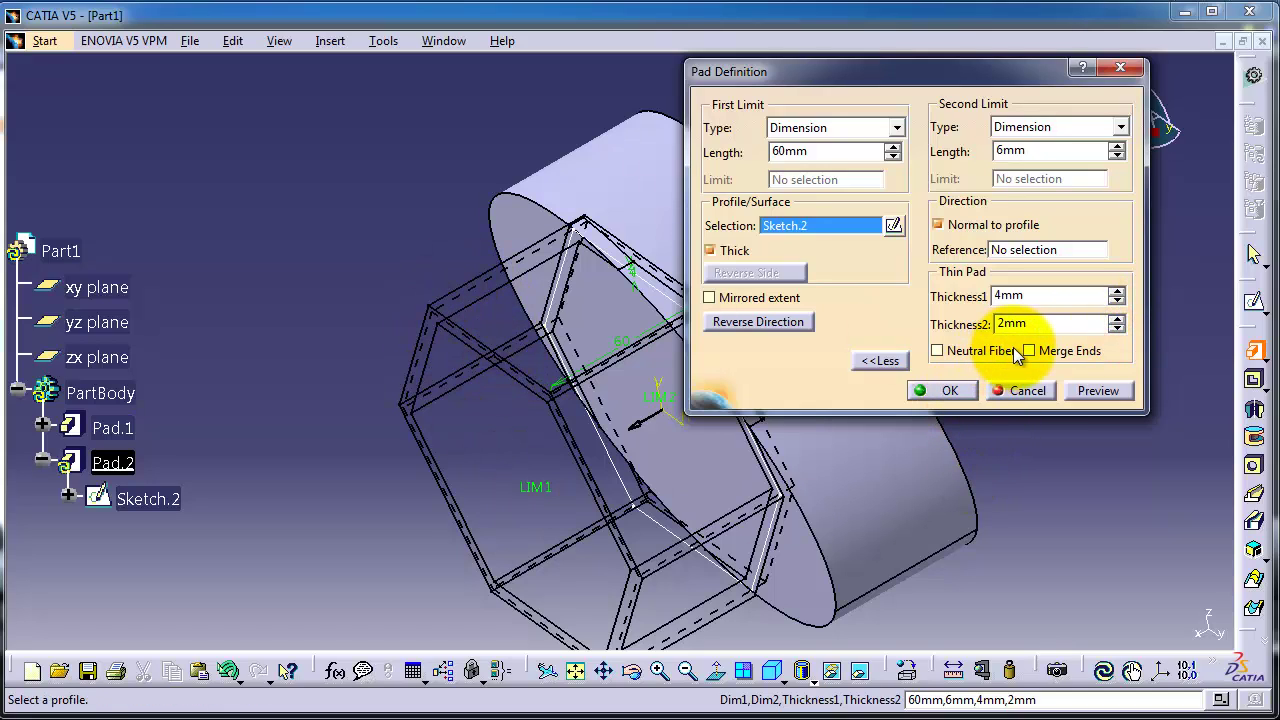
Confirm the thin-walled hexagonal Pad.2 and pan, zoom and rotate to inspect it.
click(943, 392)
middle_drag(646, 398, 692, 340)
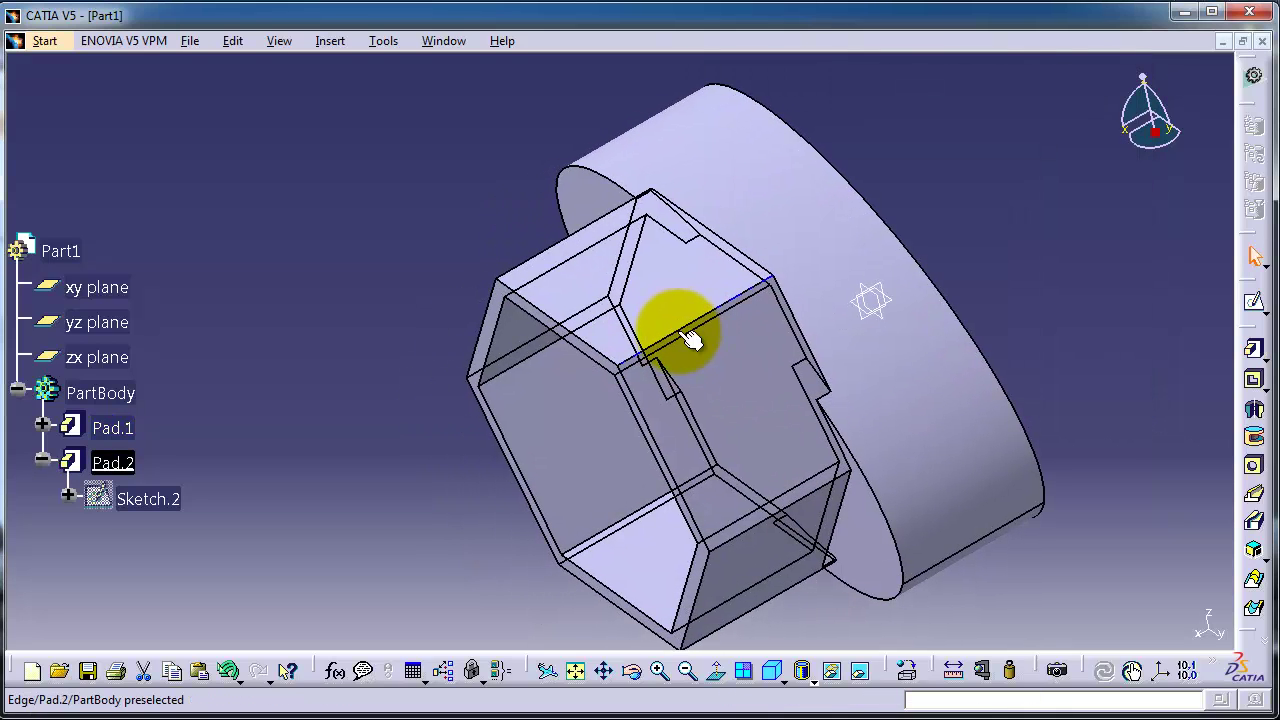
middle_drag(843, 280, 811, 280)
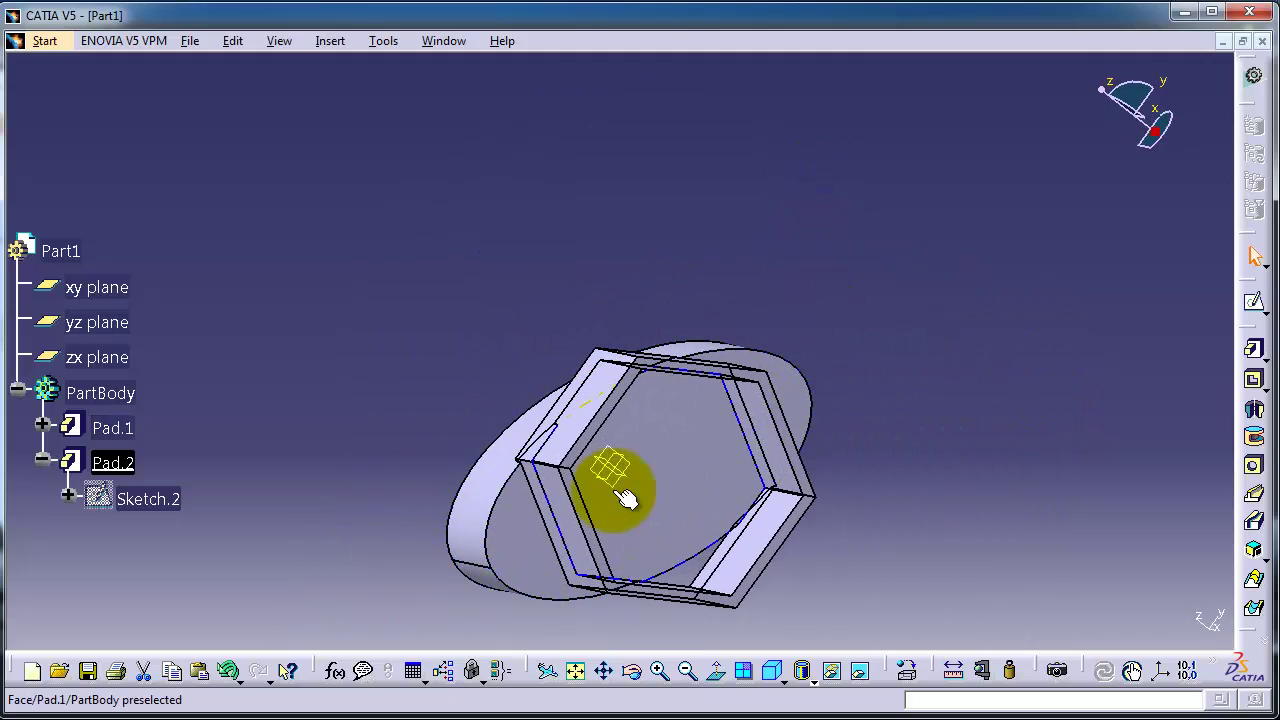
middle_drag(625, 500, 600, 432)
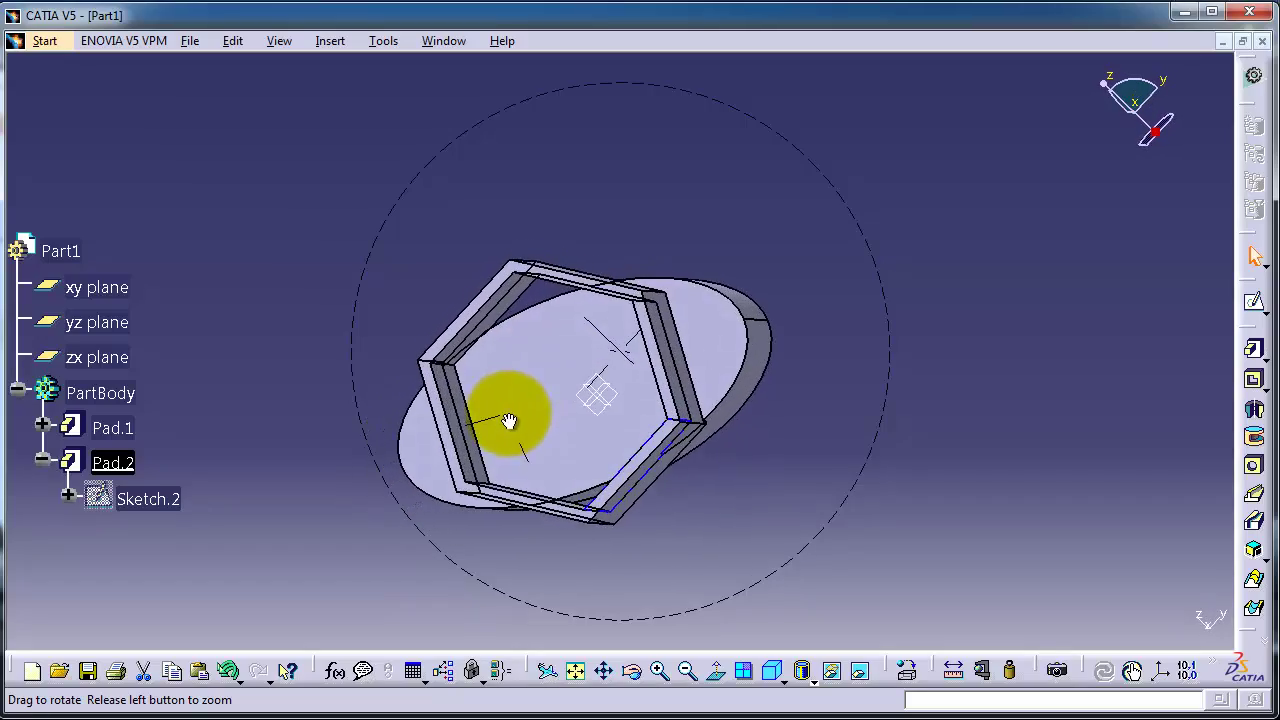
middle_drag(509, 421, 566, 438)
middle_drag(741, 428, 641, 311)
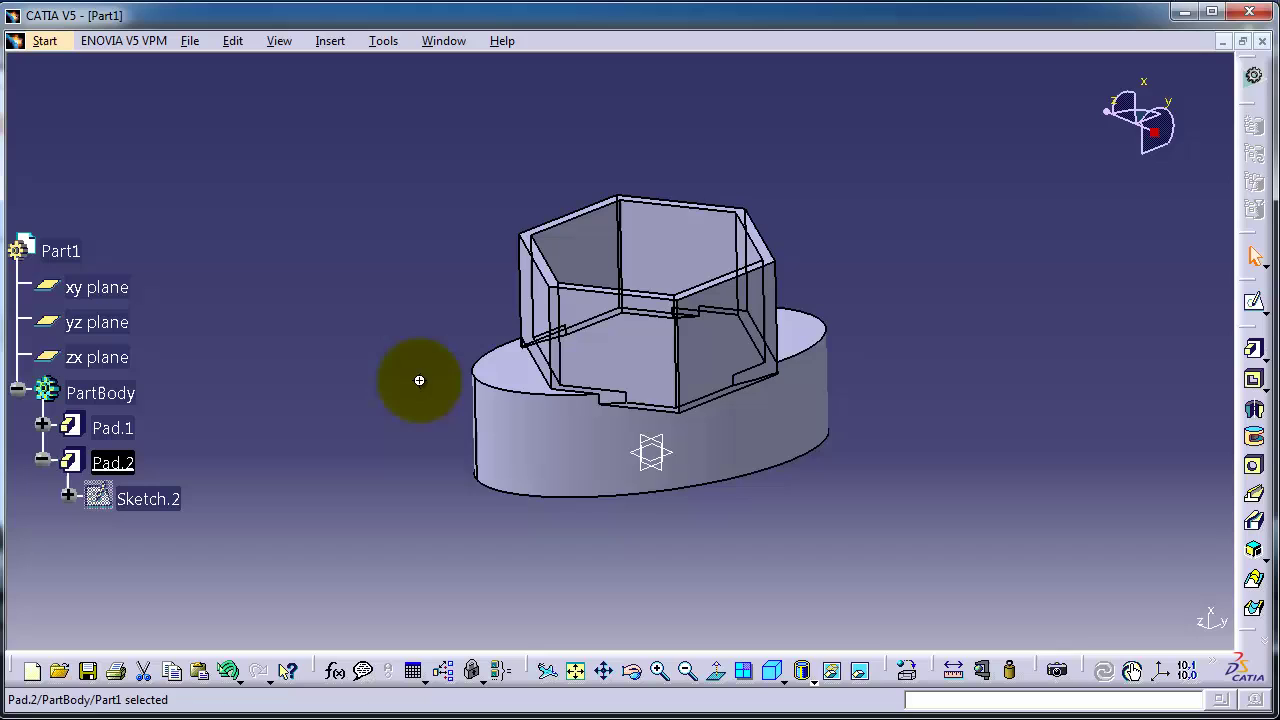
middle_drag(420, 377, 423, 467)
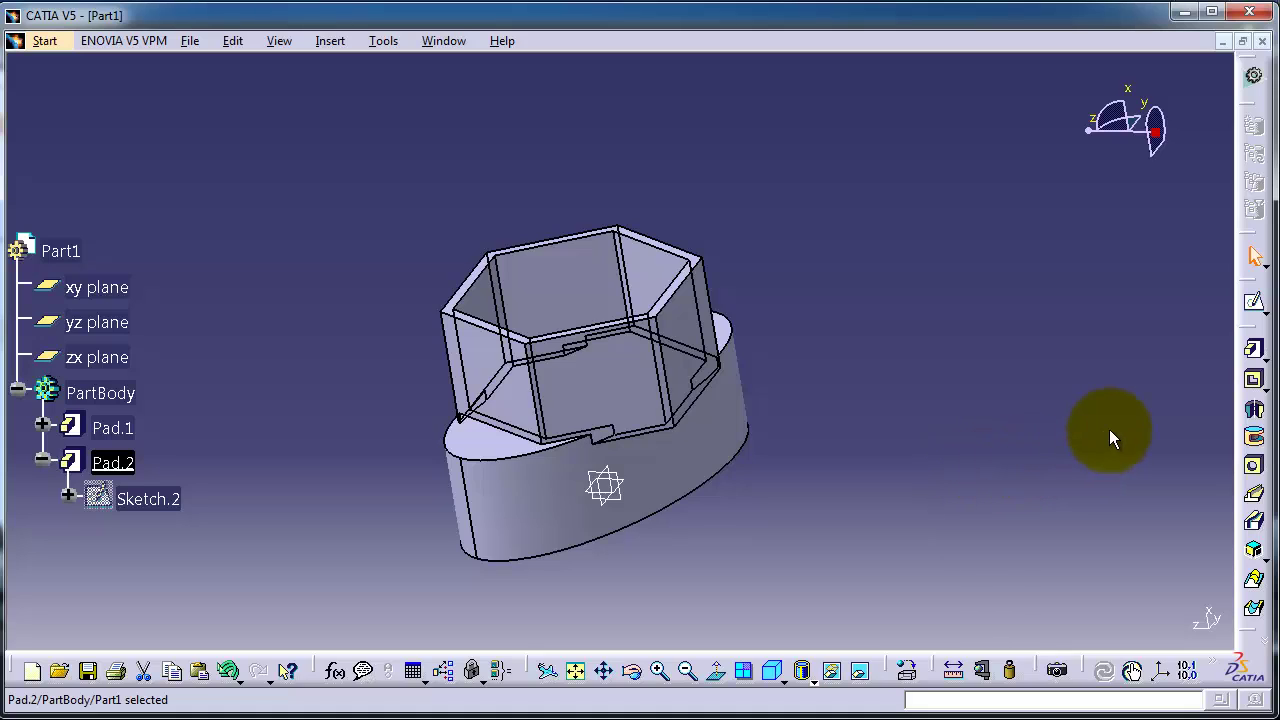
click(1263, 363)
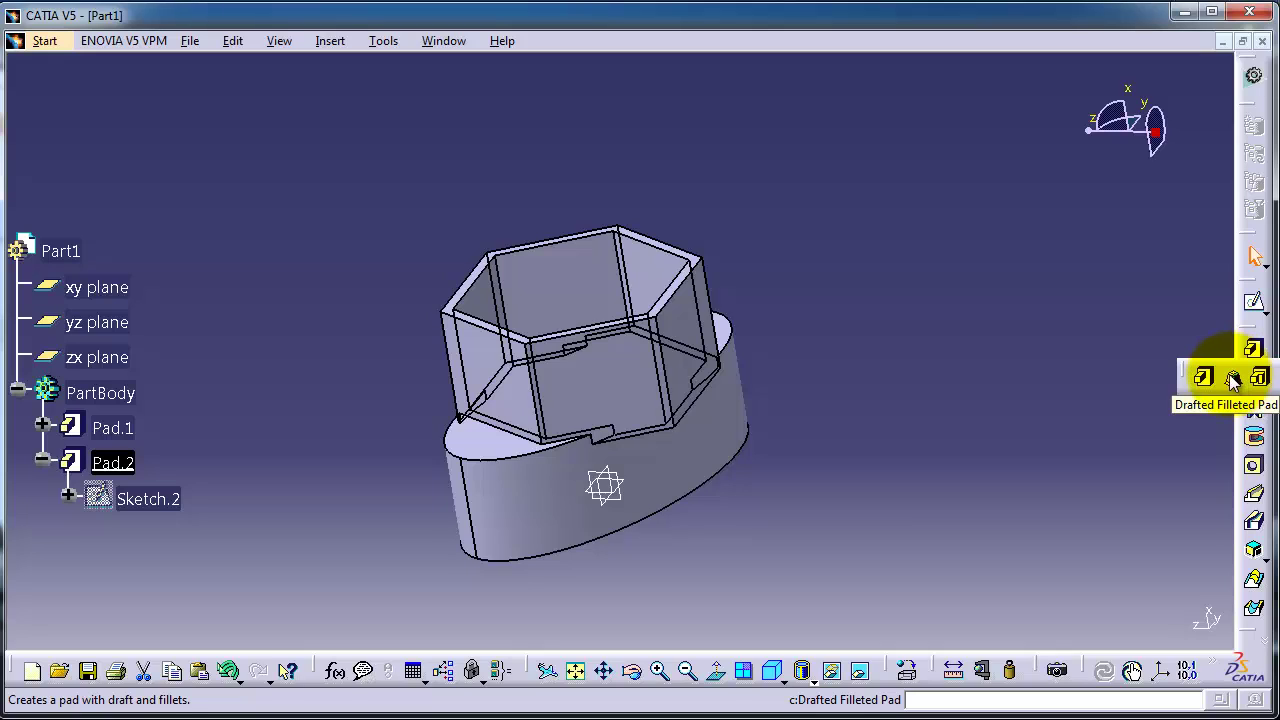
click(1038, 380)
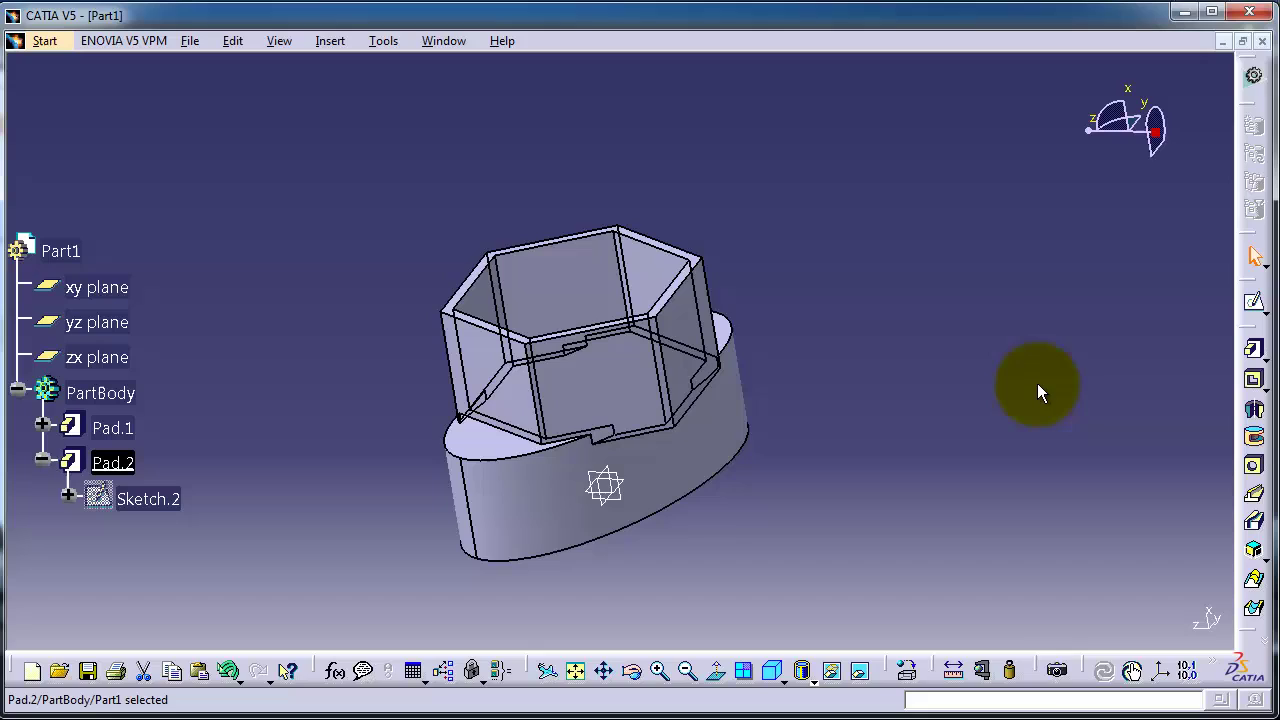